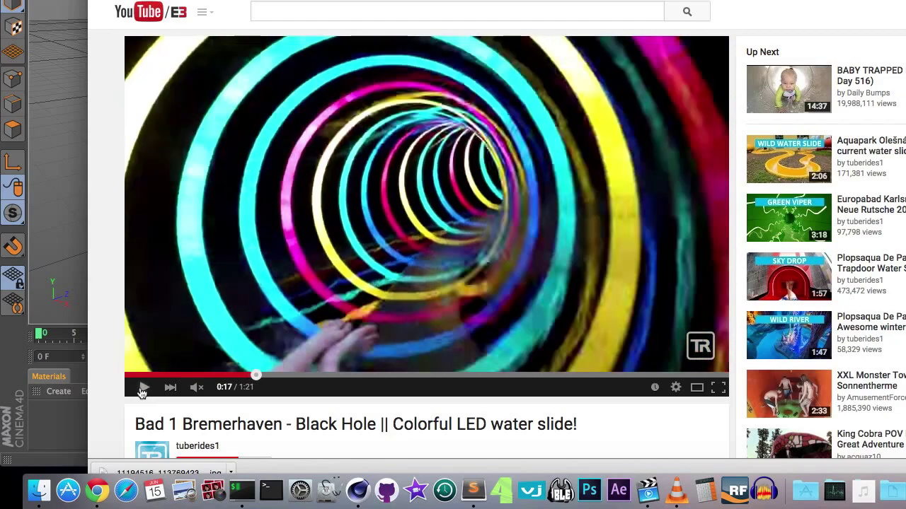
- Leave the LED water slide reference video, switch to CINEMA 4D and activate the Cubic spline tool in the Right view
left_click(143, 389)
left_click(113, 67)
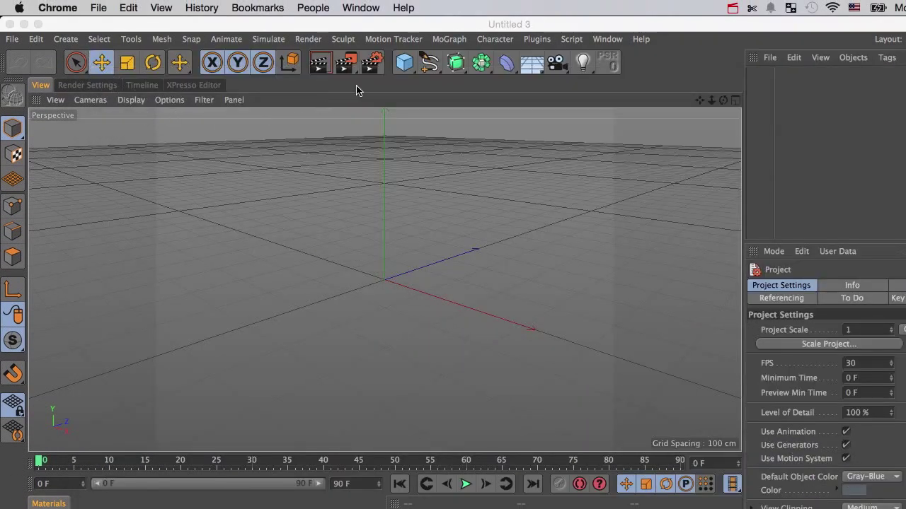
left_click(427, 72)
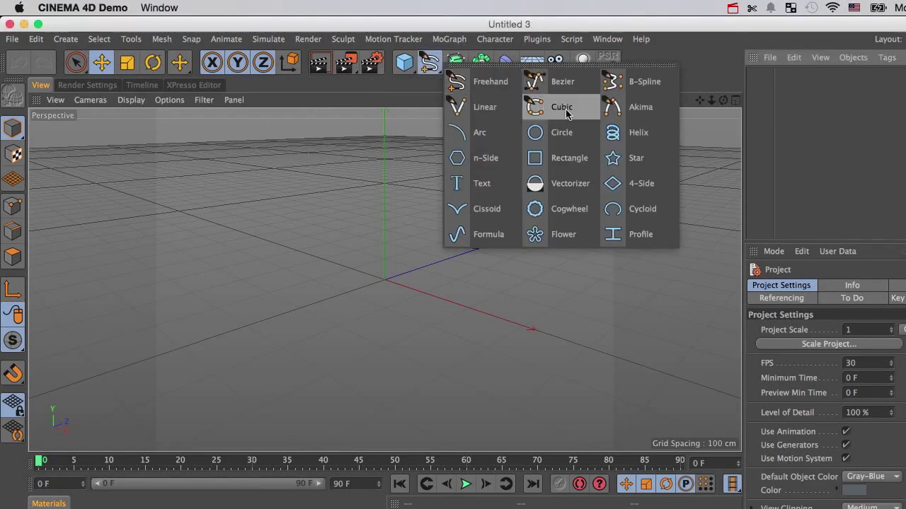
left_click(565, 109)
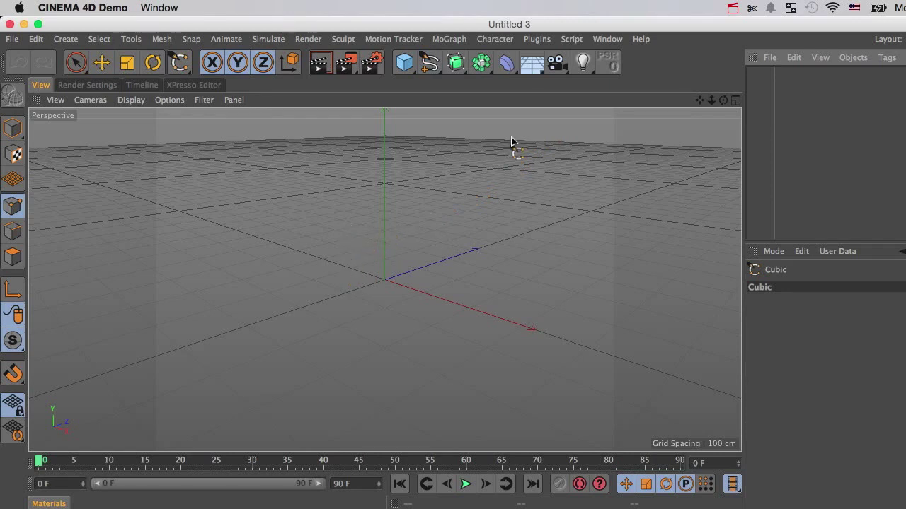
left_click_drag(723, 100, 608, 177)
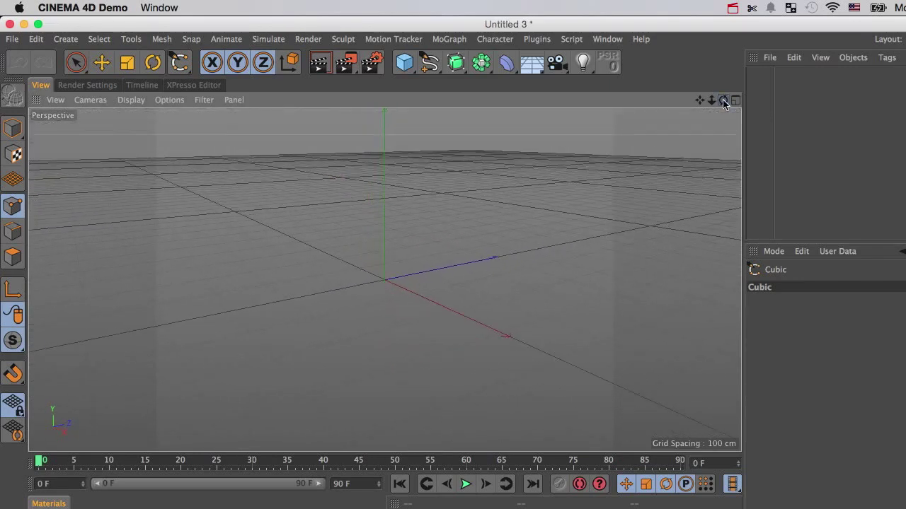
key("F3")
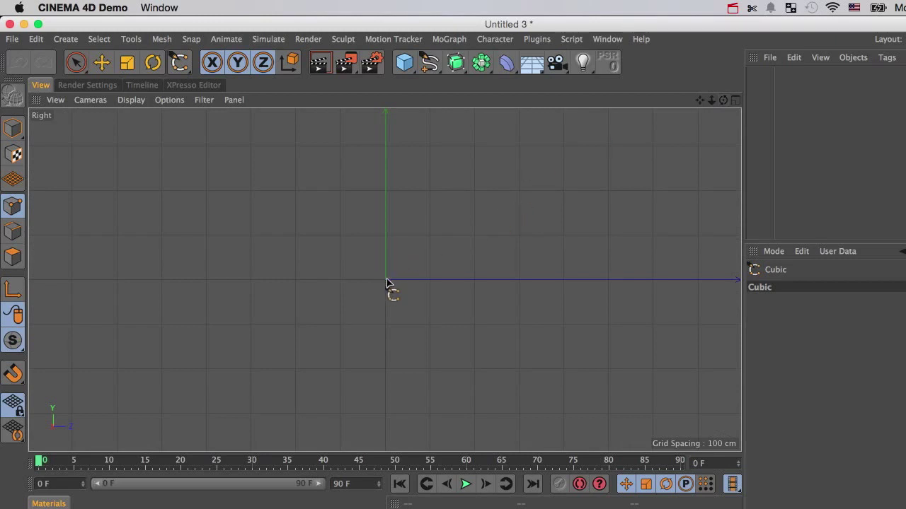
- Enable snapping and turn on Workplane Snap so that spline points can snap to the grid
left_click(13, 372)
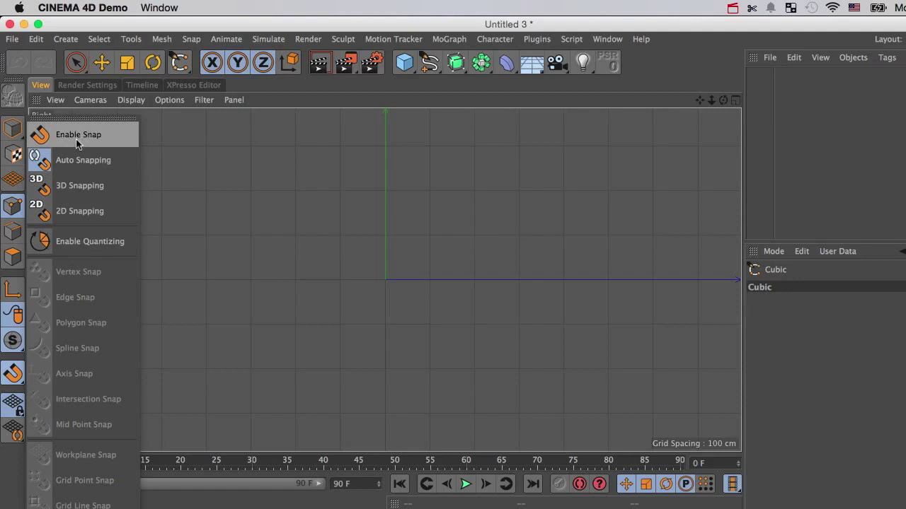
left_click(78, 144)
left_click(14, 373)
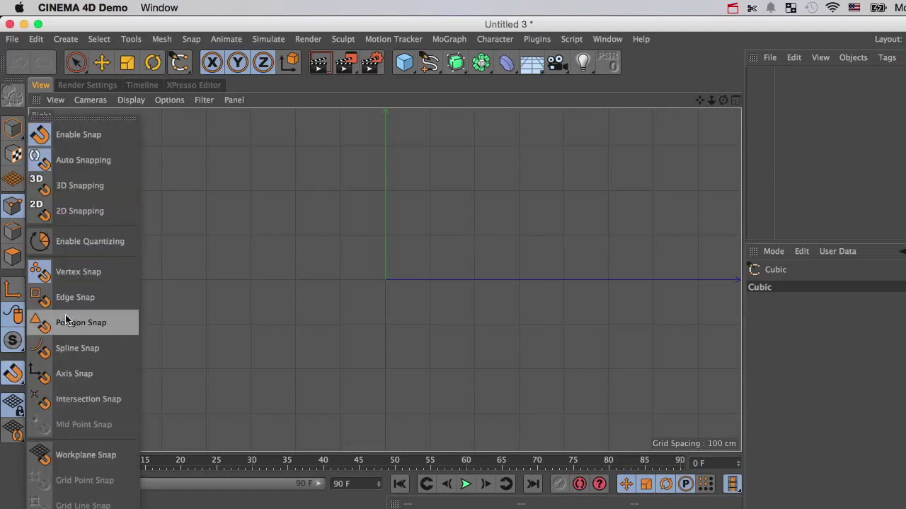
left_click(70, 454)
left_click(14, 374)
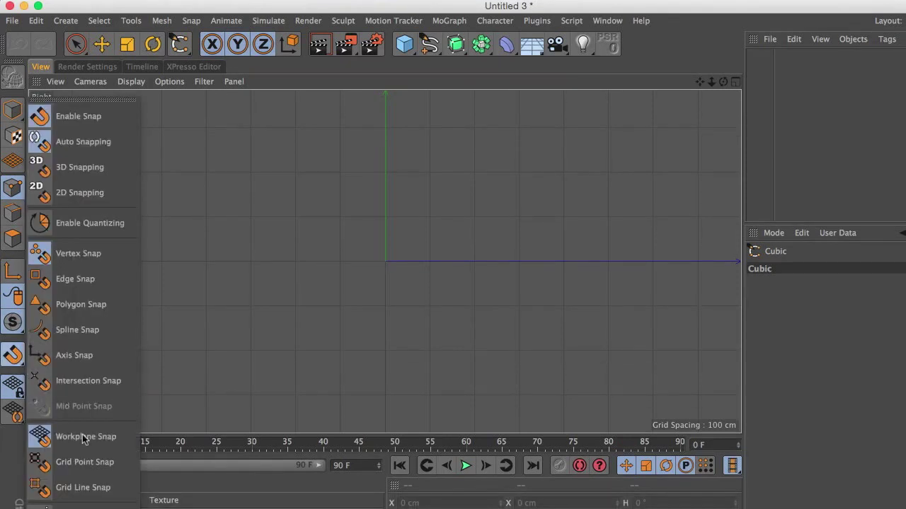
left_click(84, 436)
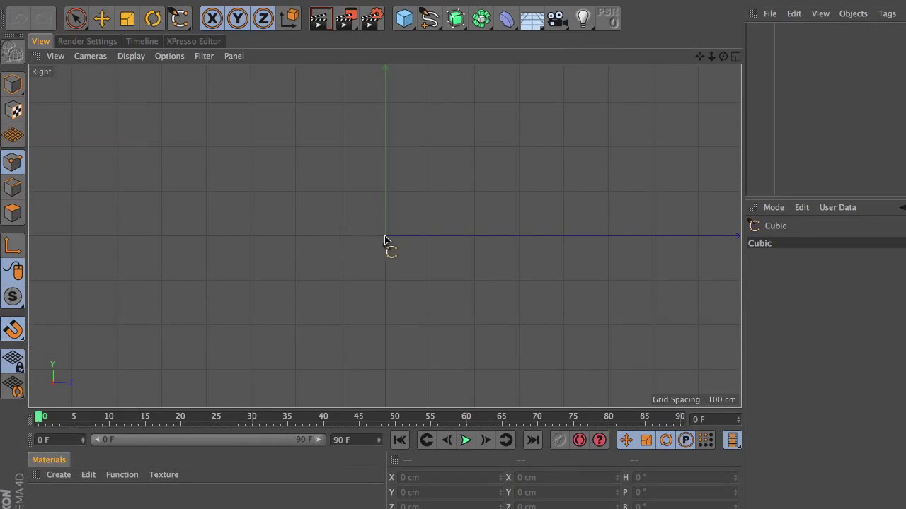
- Draw a five-point cubic spline from the origin, with three points along the Z axis and the last two descending below it
left_click(384, 237)
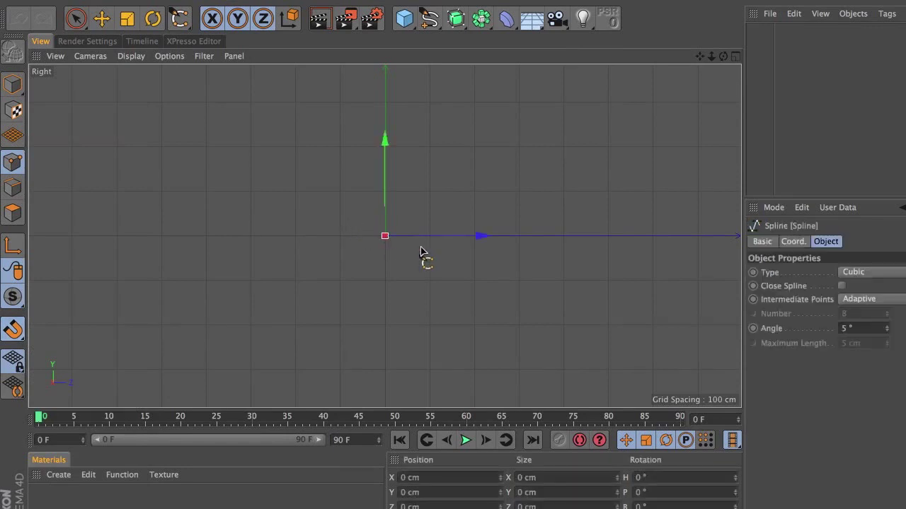
left_click_drag(711, 78, 644, 131)
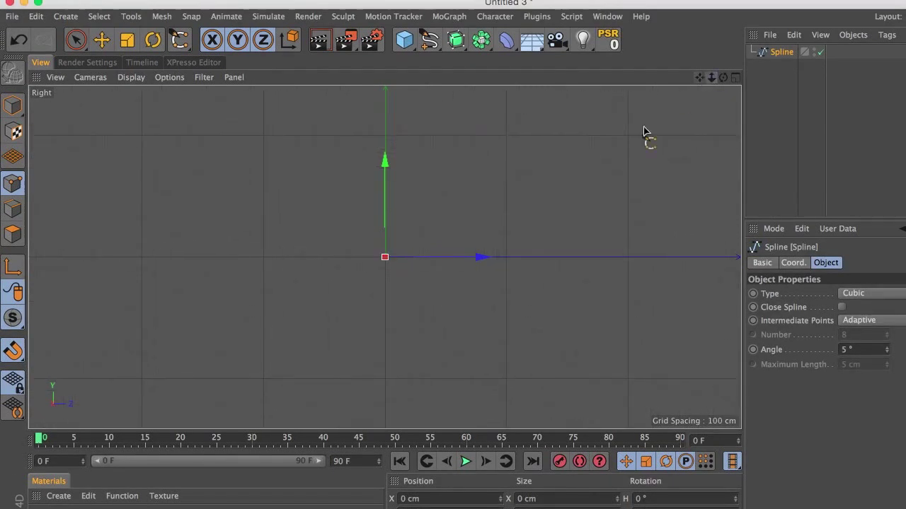
left_click(556, 259)
left_click_drag(699, 78, 477, 36)
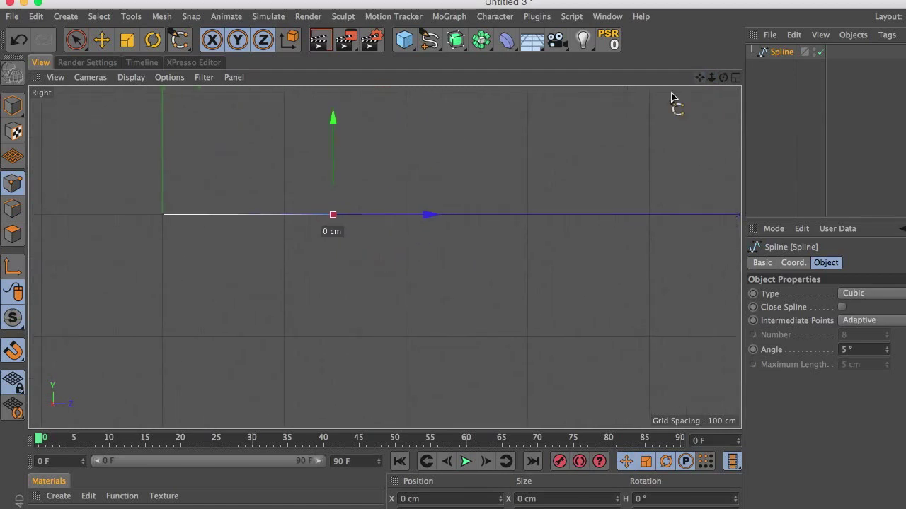
left_click(466, 216)
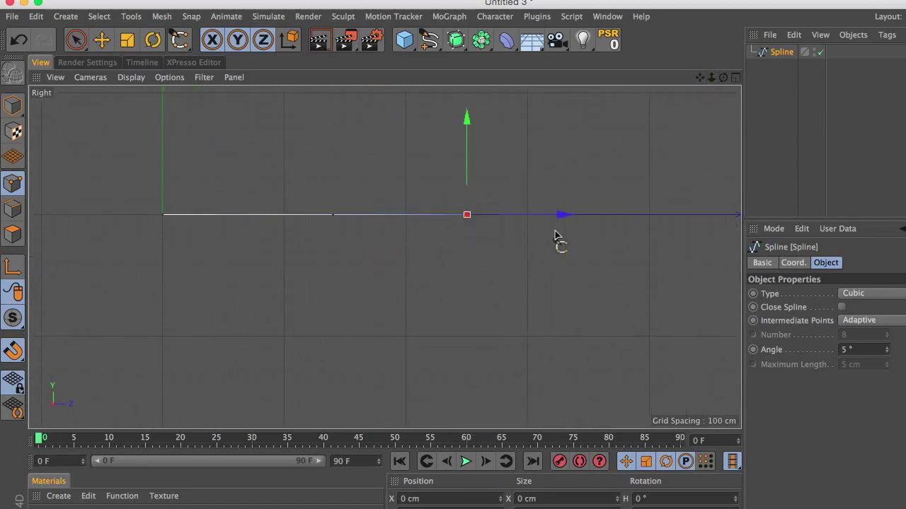
left_click(648, 276)
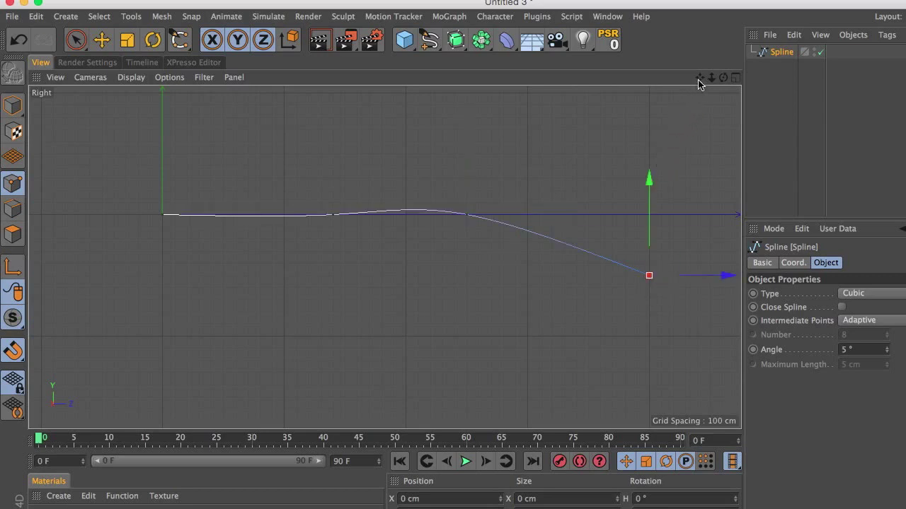
left_click_drag(699, 78, 586, 54)
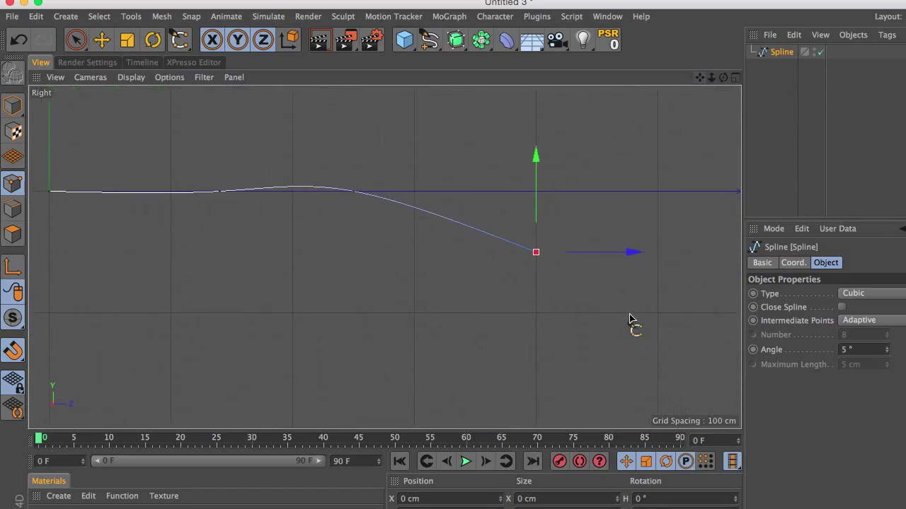
left_click(658, 318)
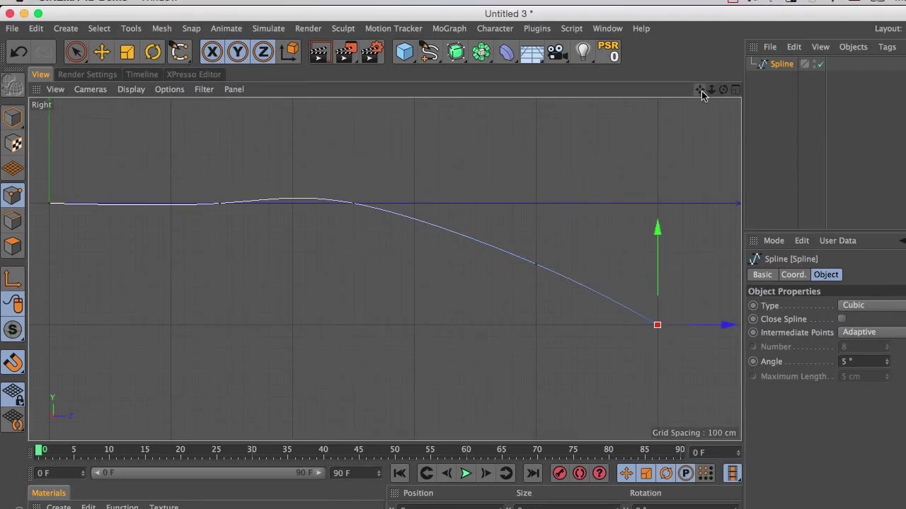
- Move the spline's third point straight down below the Z axis in the Right view
left_click_drag(701, 91, 796, 109)
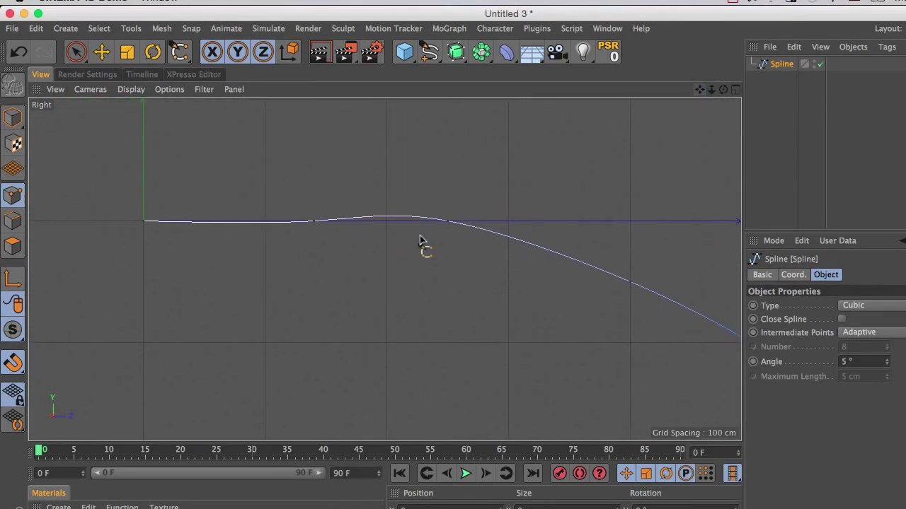
key("e")
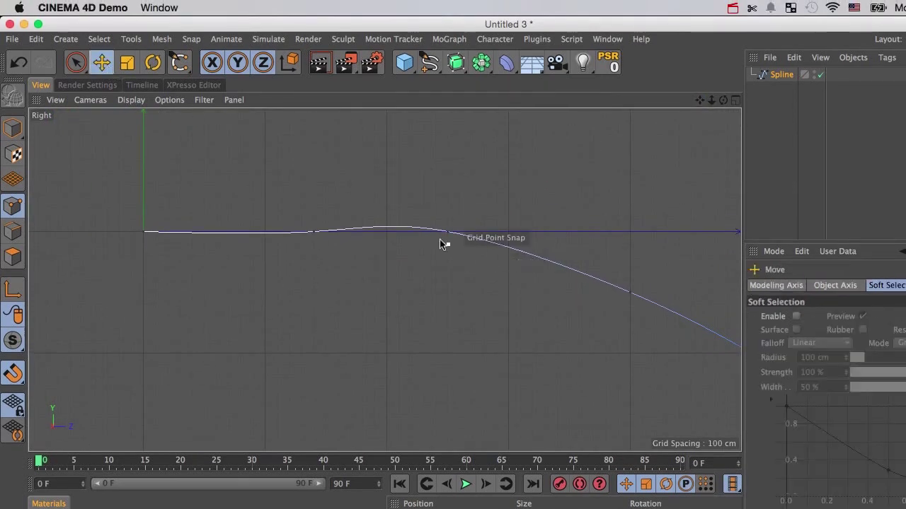
left_click(447, 232)
left_click_drag(445, 191, 452, 231)
left_click_drag(382, 249, 382, 249)
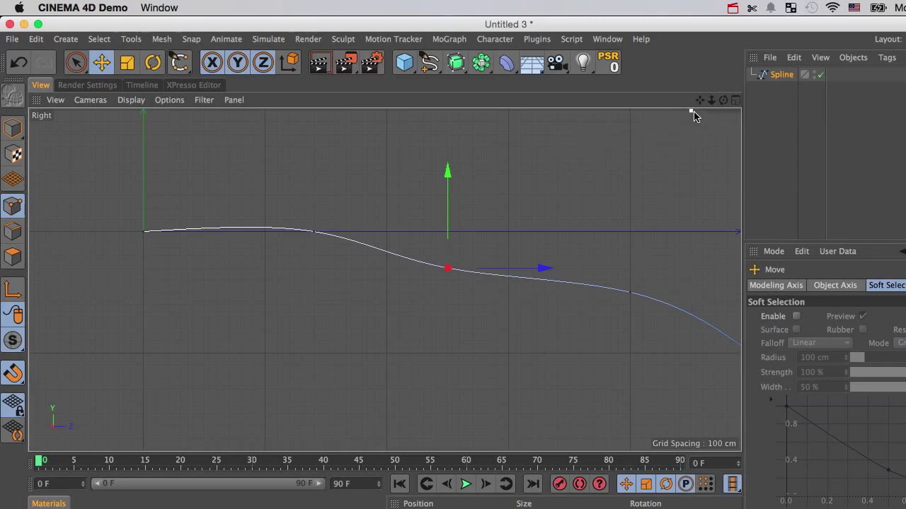
- Shift the spline's second point sideways in the negative X direction in the Top view
key("F2")
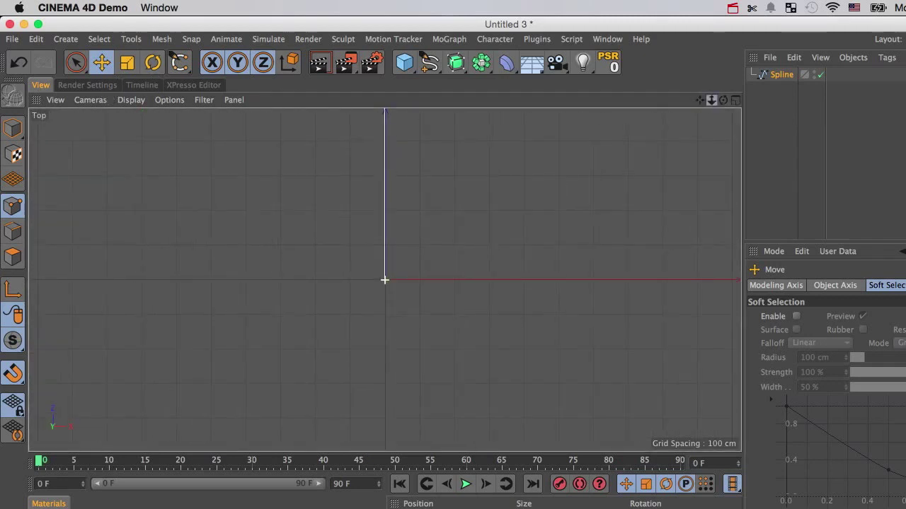
mouse_move(711, 100)
left_mouse_down()
mouse_move(630, 101)
mouse_move(699, 102)
mouse_move(703, 114)
left_mouse_up()
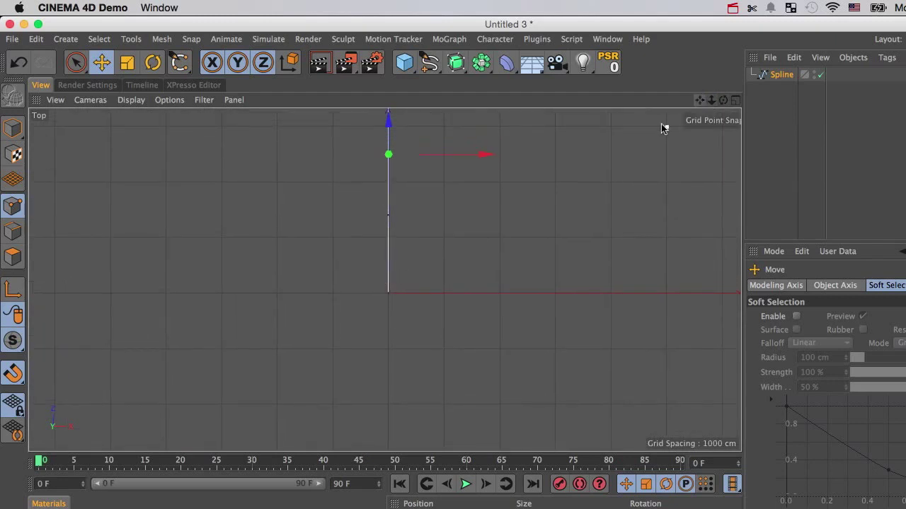
left_click(387, 219)
left_click_drag(461, 220, 448, 220)
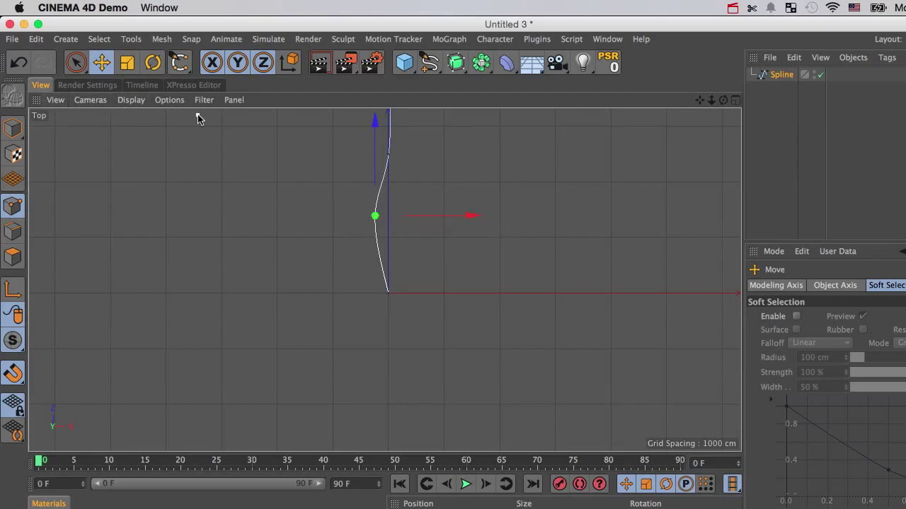
- In the Perspective view, lower the spline's second point along Y and pull the third point back along Z
key("F1")
left_click_drag(723, 99, 665, 122)
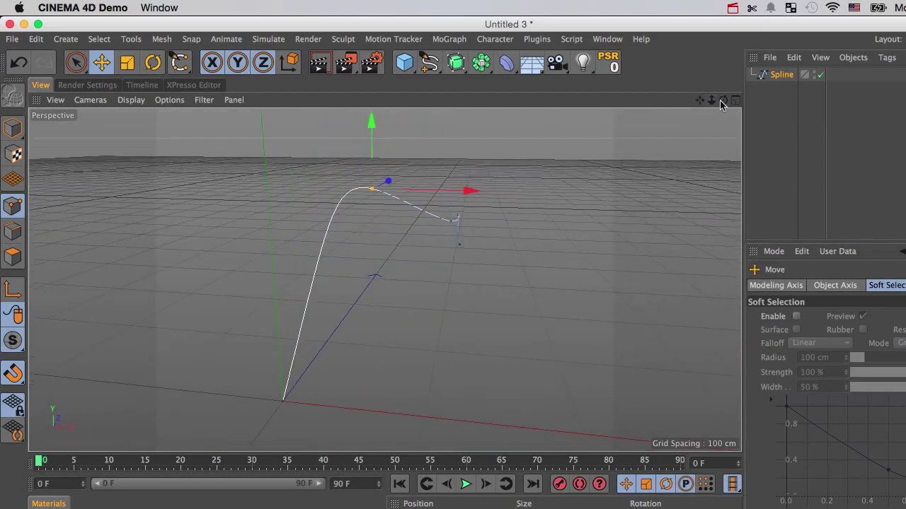
mouse_move(720, 104)
left_mouse_down()
mouse_move(707, 114)
mouse_move(719, 104)
left_mouse_up()
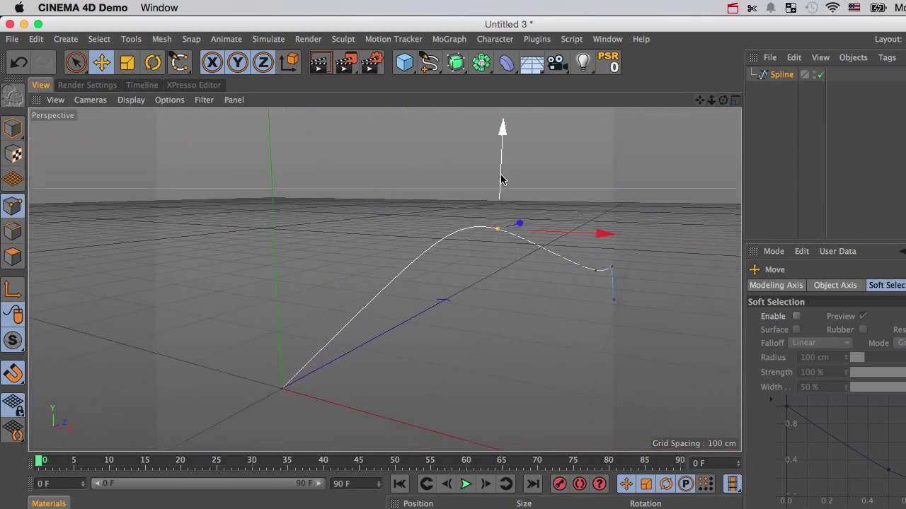
left_click_drag(501, 179, 515, 283)
left_click(595, 273)
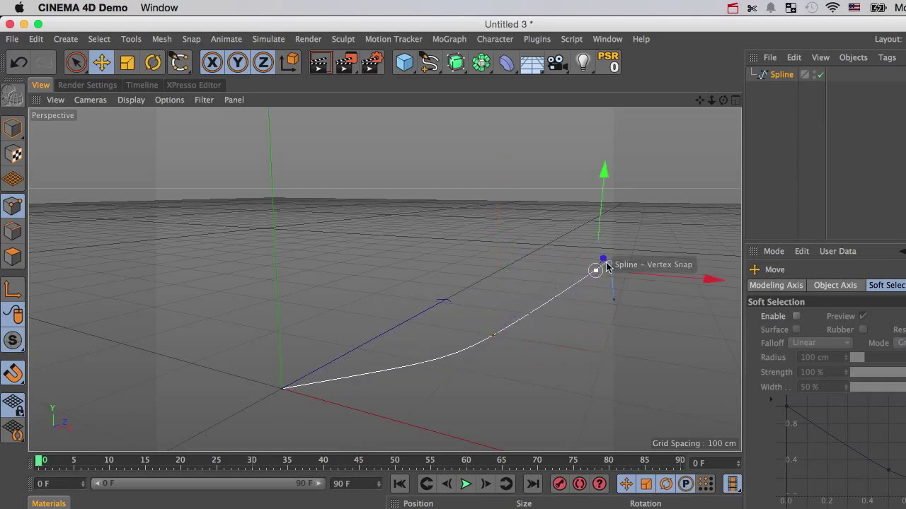
left_click_drag(606, 266, 623, 292)
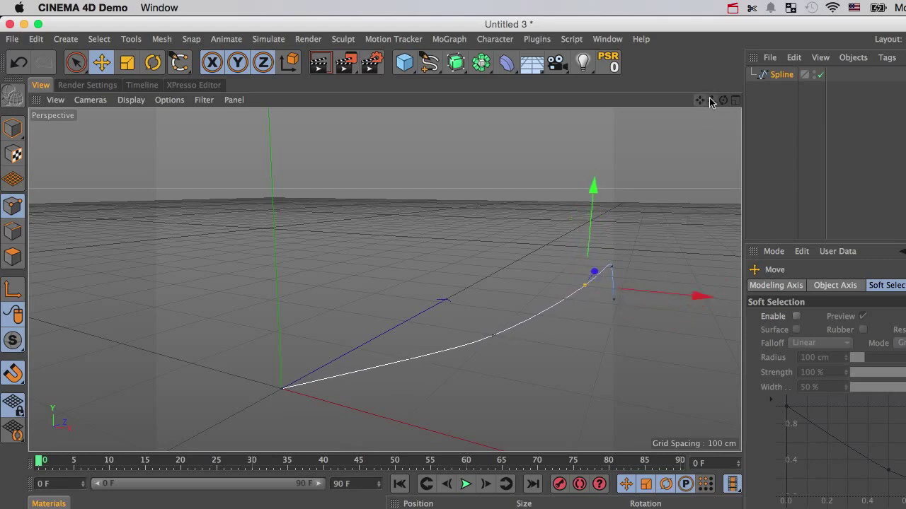
- Add a Circle spline at the origin, at the start of the curved path
mouse_move(711, 101)
left_mouse_down()
mouse_move(704, 106)
mouse_move(711, 102)
left_mouse_up()
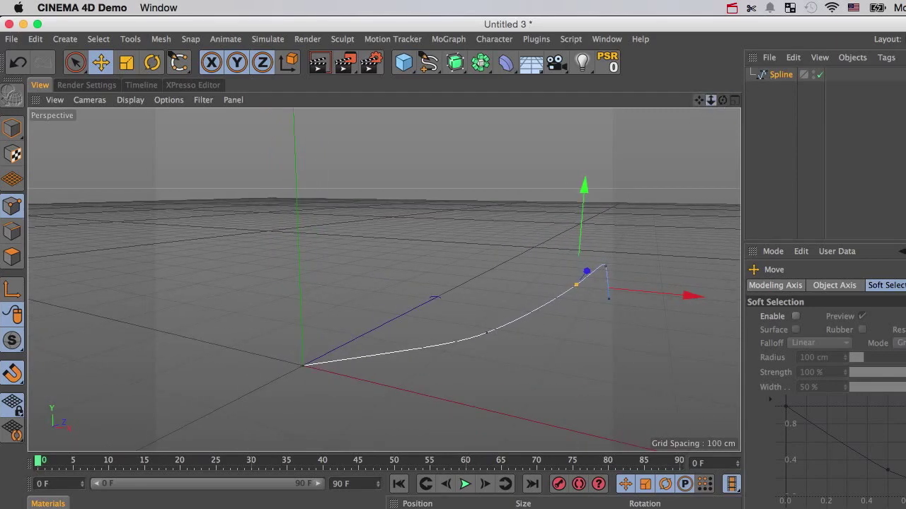
left_click_drag(711, 100, 632, 104)
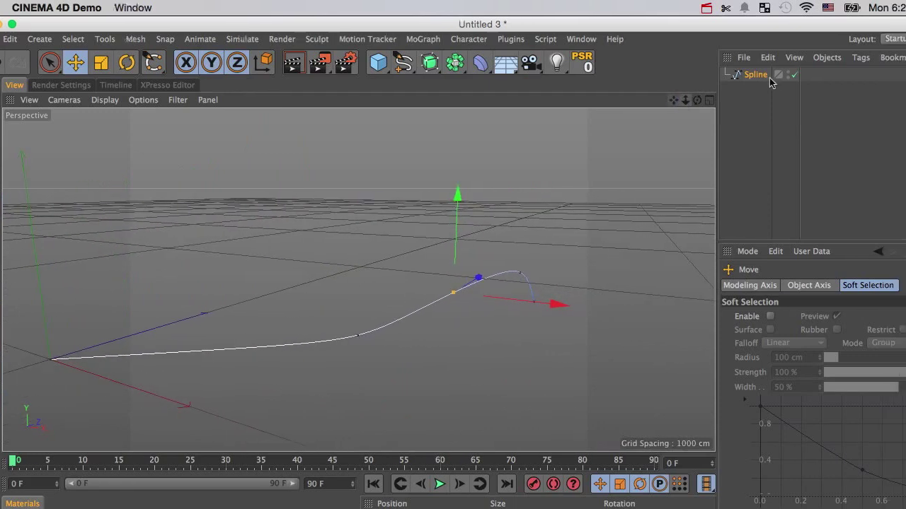
left_click(758, 77)
scroll(358, 279, "up", 5)
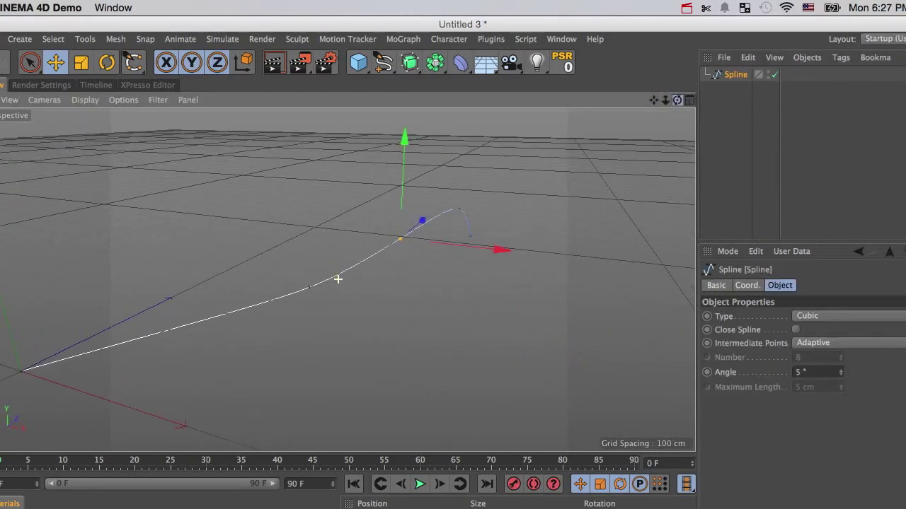
left_click_drag(338, 280, 338, 279, "alt")
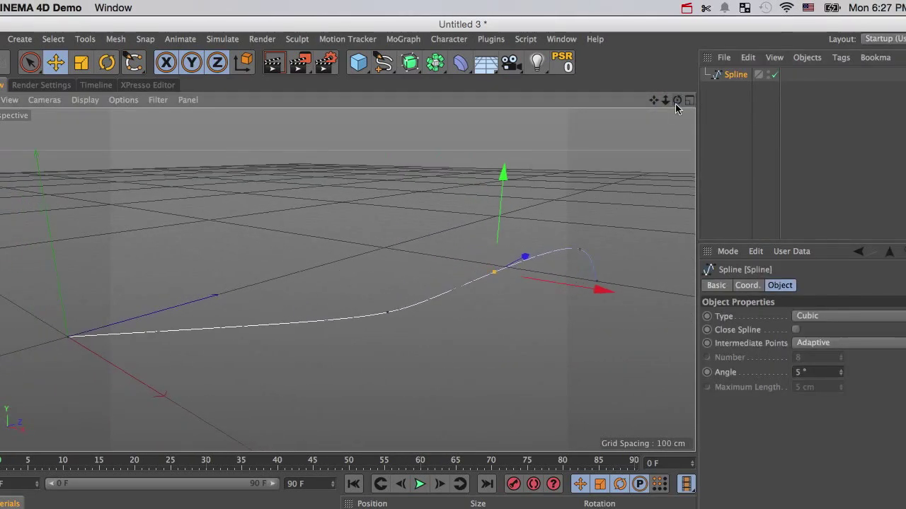
left_click_drag(655, 99, 636, 107)
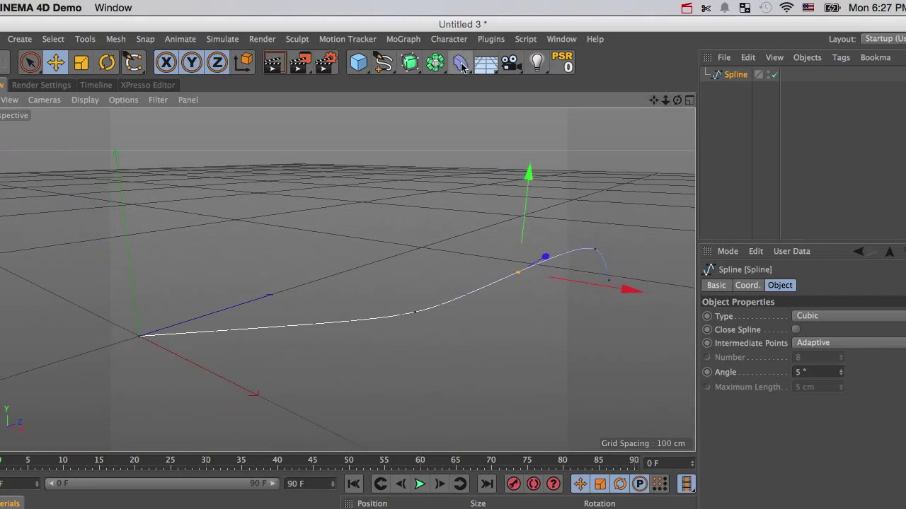
left_click_drag(383, 63, 488, 130)
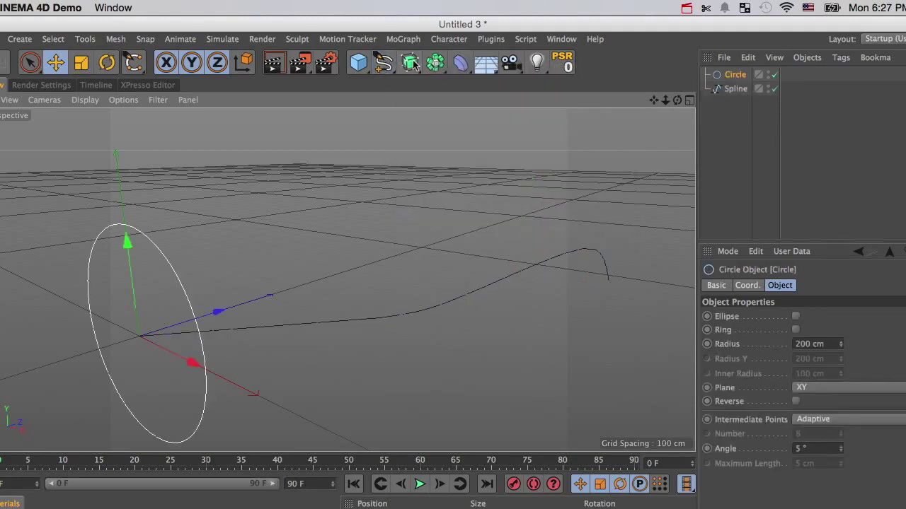
- Create a Sweep generator and nest the Circle and the Spline under it to form the tube
left_click(735, 88, "shift")
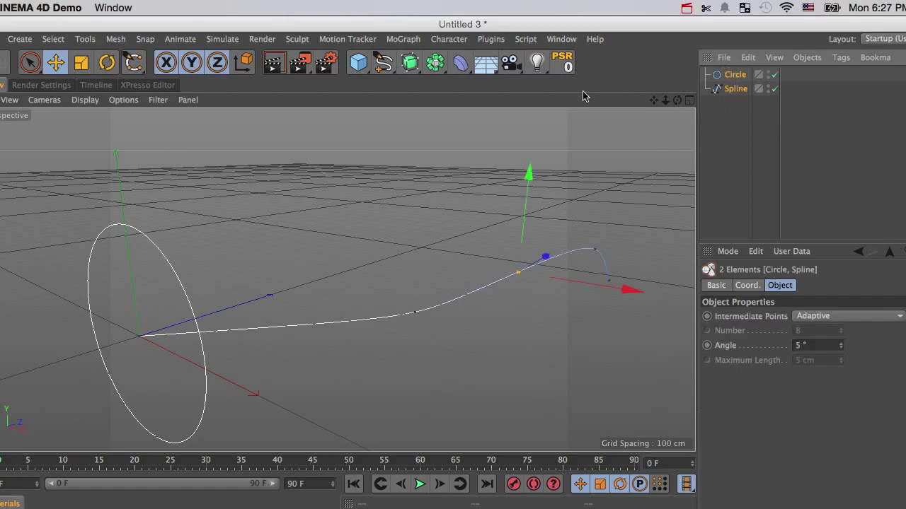
left_click_drag(414, 69, 473, 133)
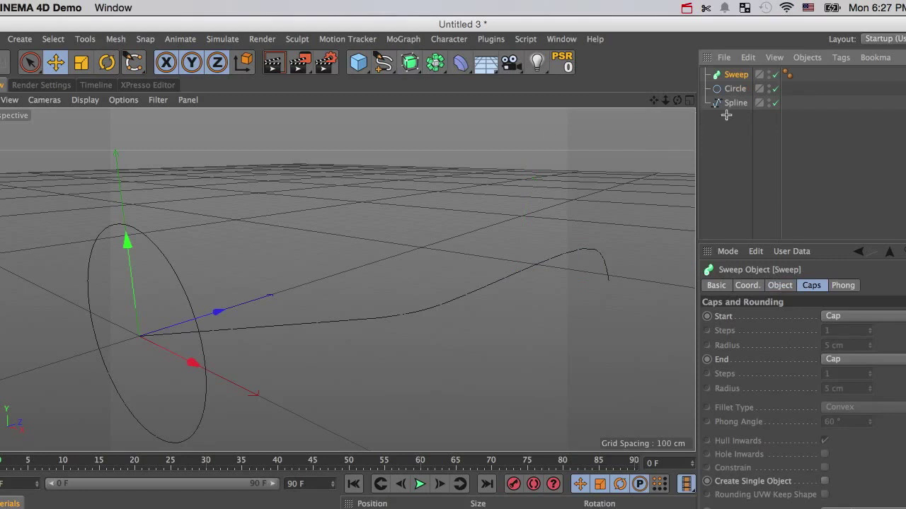
mouse_move(726, 86)
left_mouse_down()
mouse_move(718, 87)
mouse_move(734, 78)
left_mouse_up()
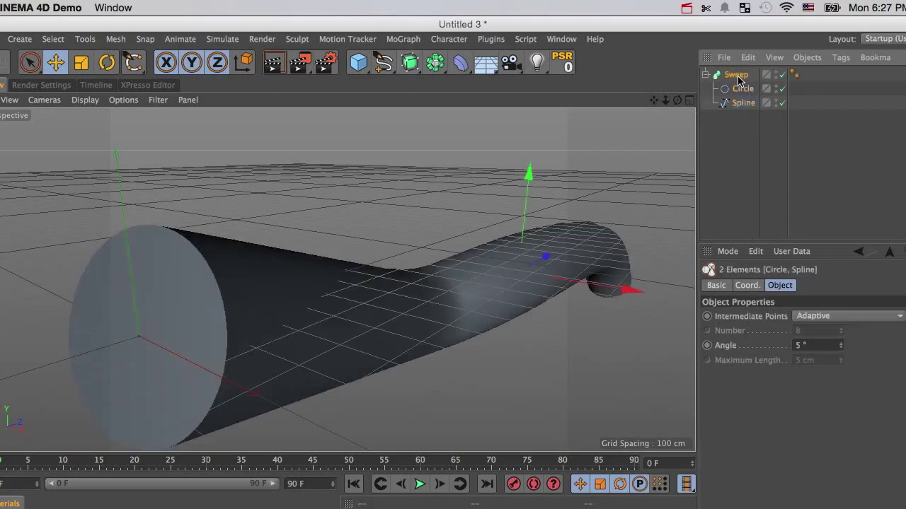
- Set both the start and end caps of the Sweep object to None so the tube is open
left_click(735, 75)
left_click(846, 316)
left_click(839, 326)
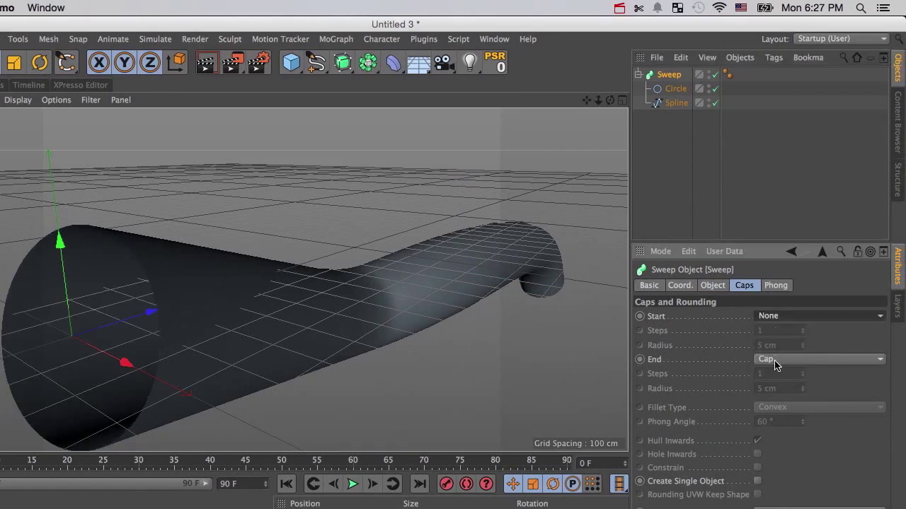
left_click(776, 364)
left_click(766, 374)
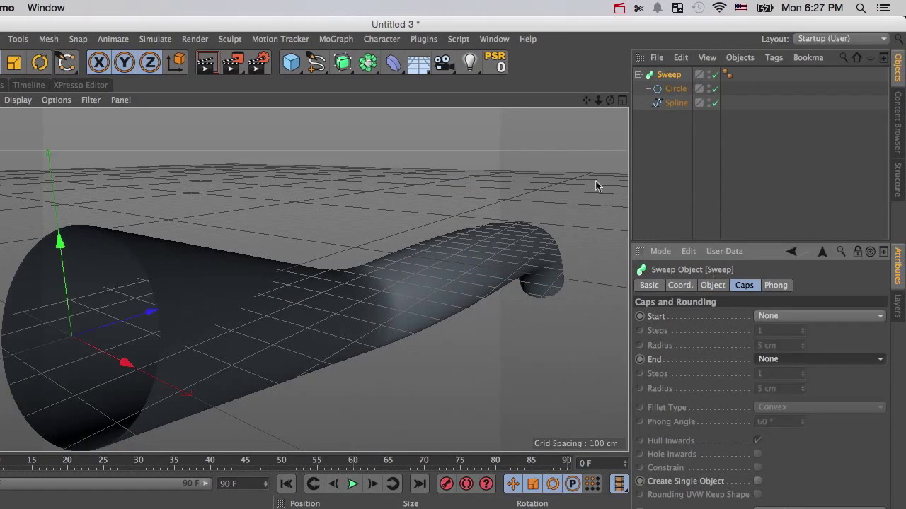
- Scale down the Circle profile to make the tube narrower, and collapse the Sweep hierarchy
left_click_drag(597, 100, 596, 104)
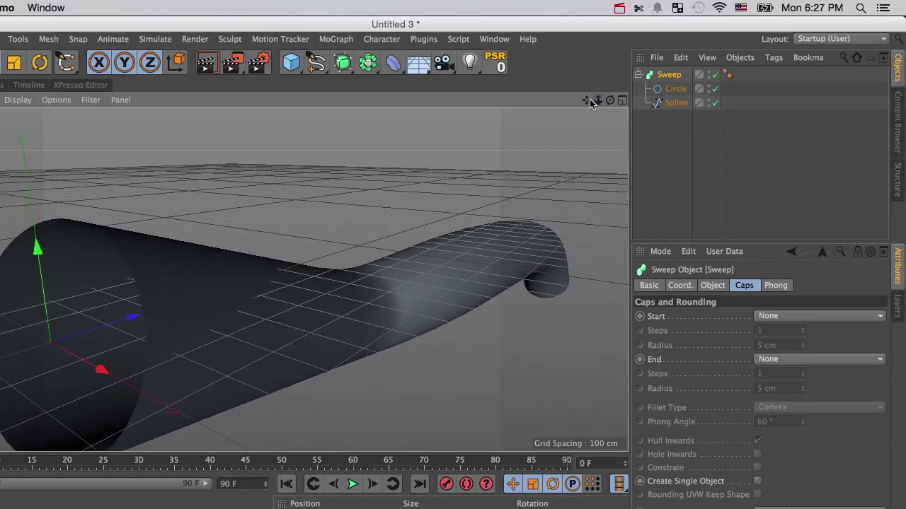
left_click_drag(271, 279, 271, 281, "alt")
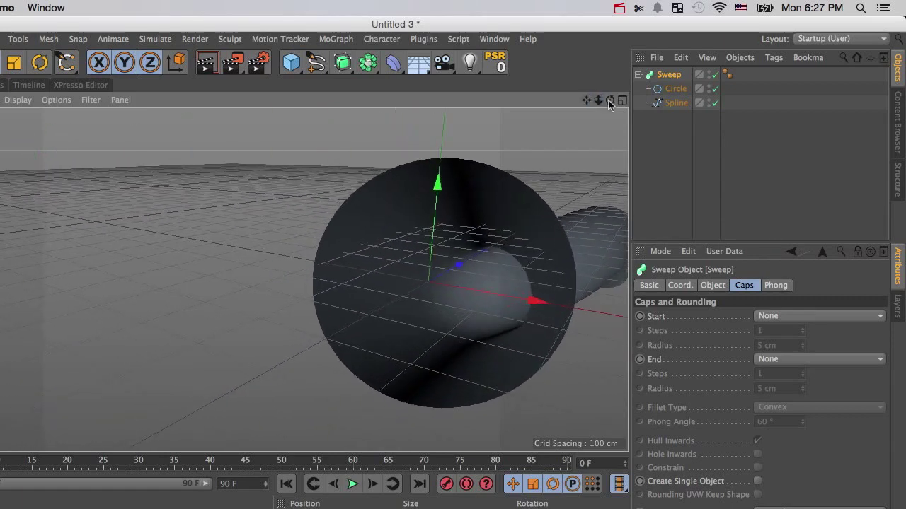
left_click(676, 90)
left_click(127, 62)
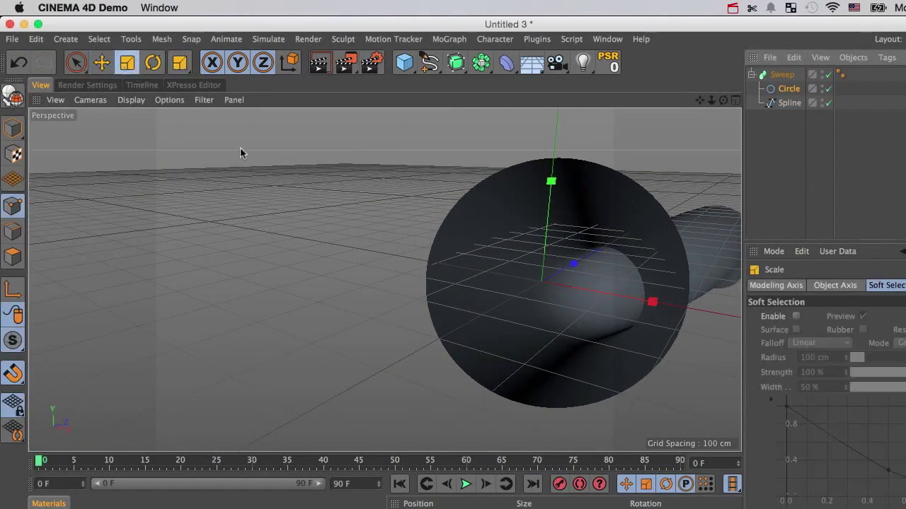
left_click_drag(242, 151, 164, 295)
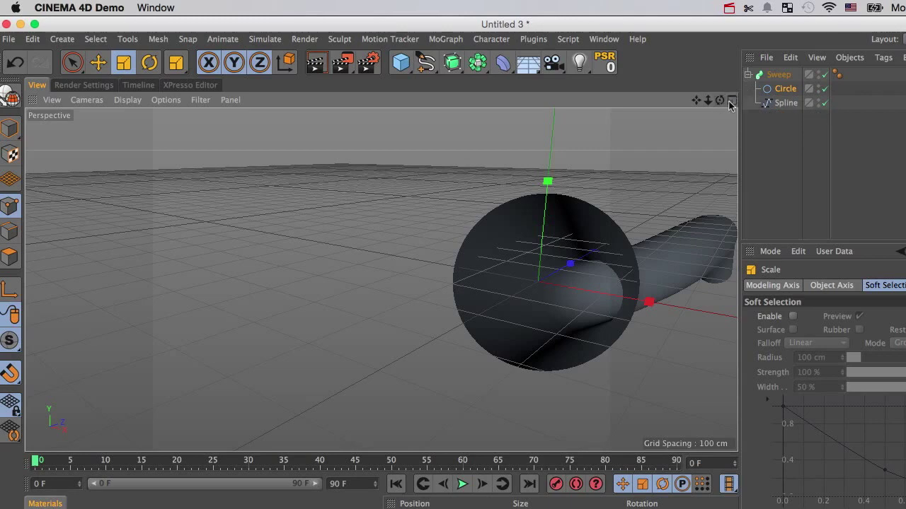
left_click(757, 76)
left_click(736, 75)
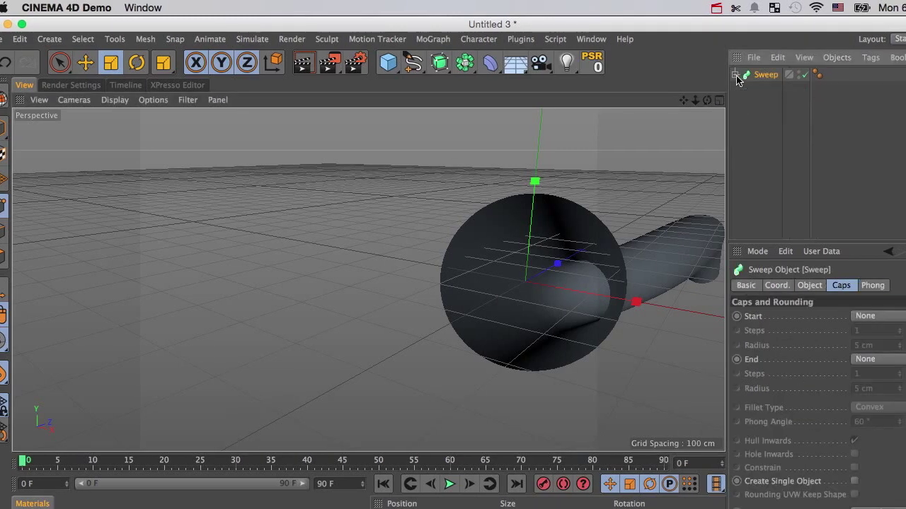
mouse_move(706, 101)
left_mouse_down()
mouse_move(754, 115)
mouse_move(714, 103)
mouse_move(721, 105)
left_mouse_up()
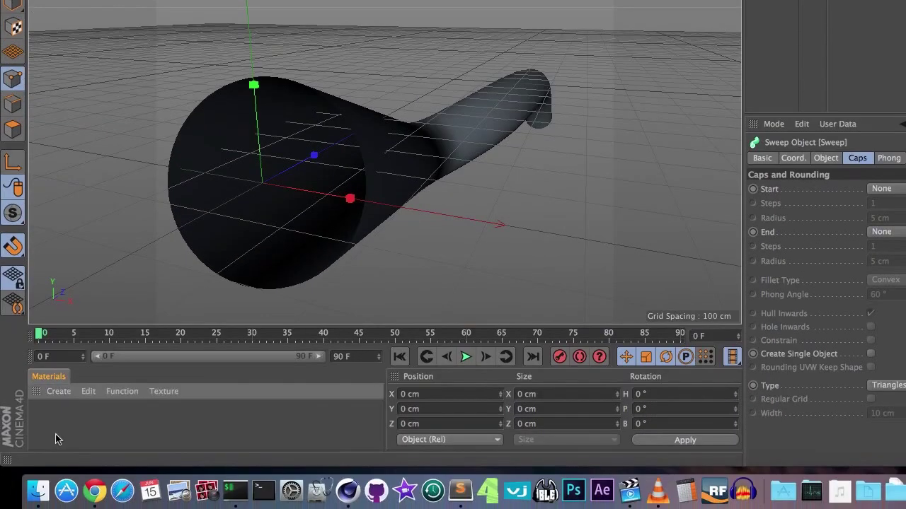
- Create a new material with the Color channel disabled and the Luminance channel enabled
double_click(46, 428)
double_click(44, 418)
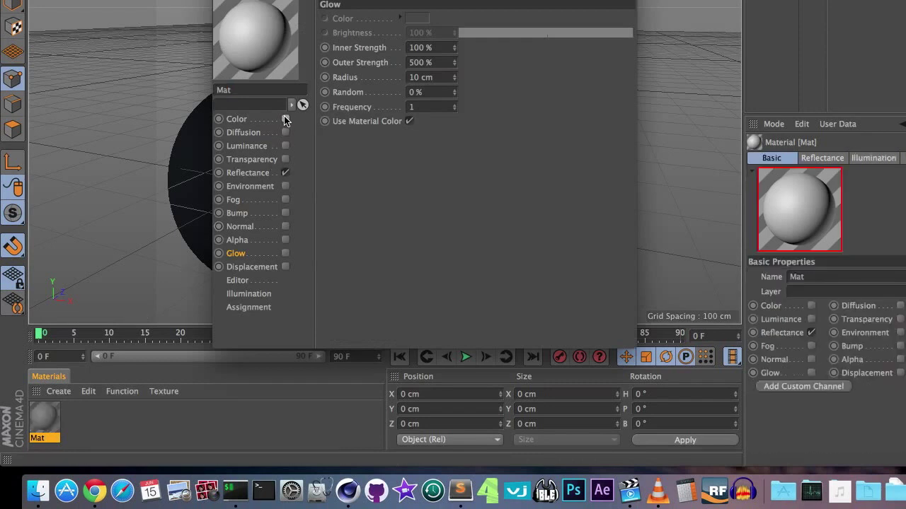
left_click(285, 146)
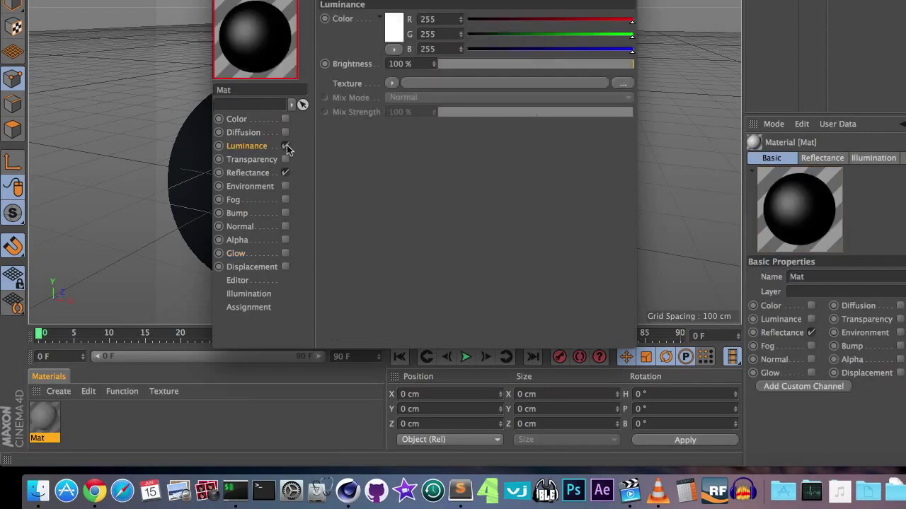
- Load a Gradient shader as the material's Luminance texture and open the shader's properties
left_click(392, 83)
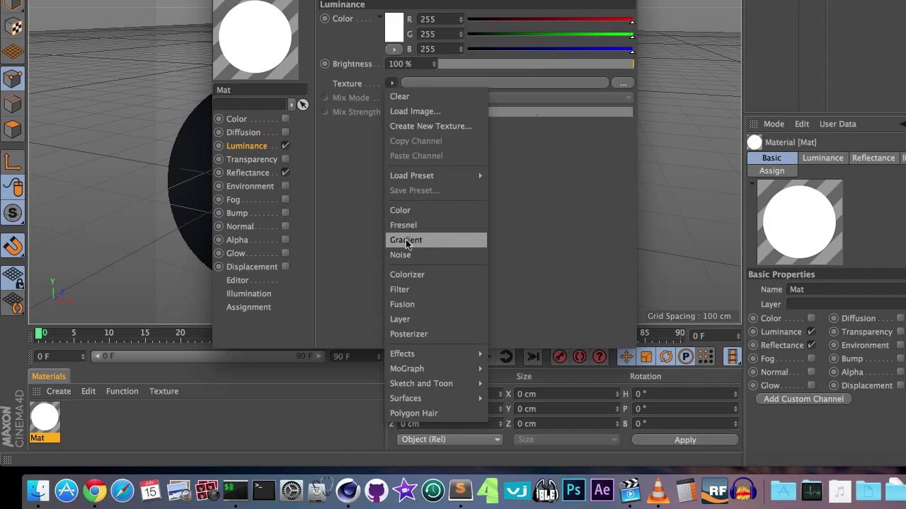
left_click(406, 240)
left_click(395, 120)
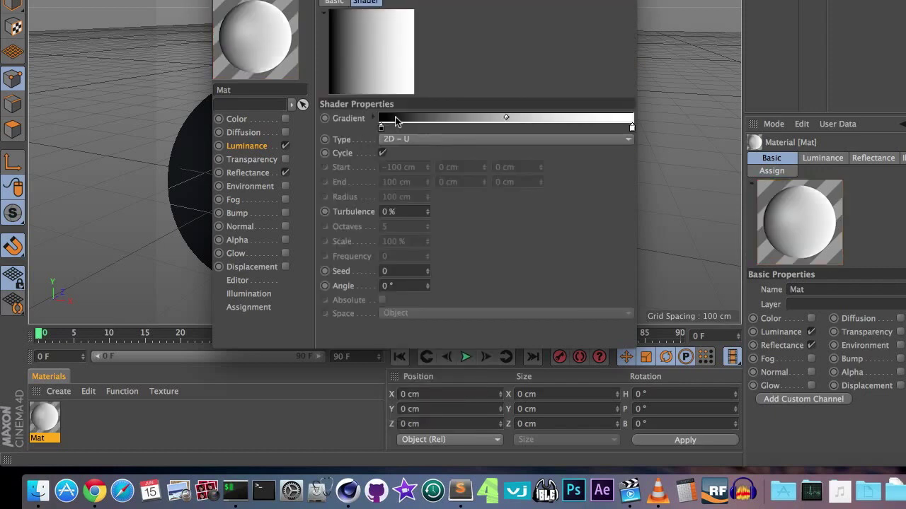
- Add six knots to the gradient, spaced between the black start knot and its middle
left_click(401, 129)
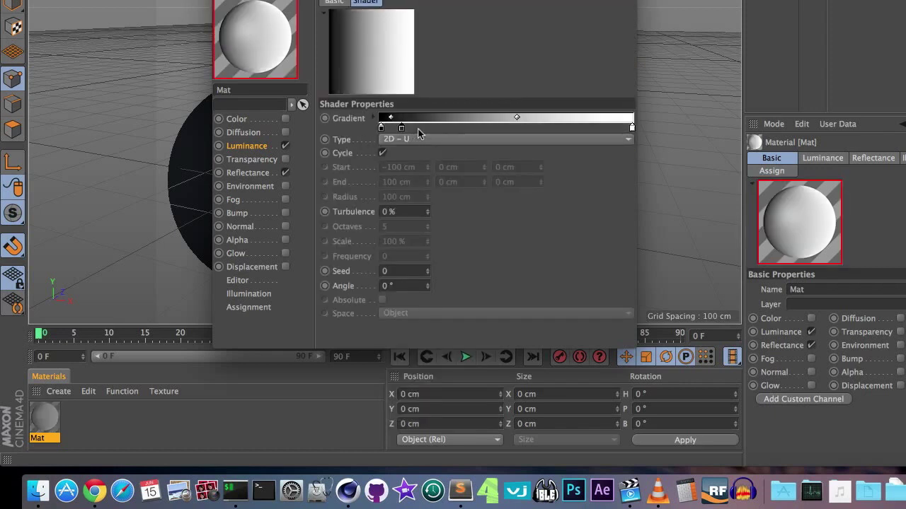
left_click(419, 128)
left_click(435, 128)
left_click(451, 129)
left_click(468, 128)
left_click(489, 128)
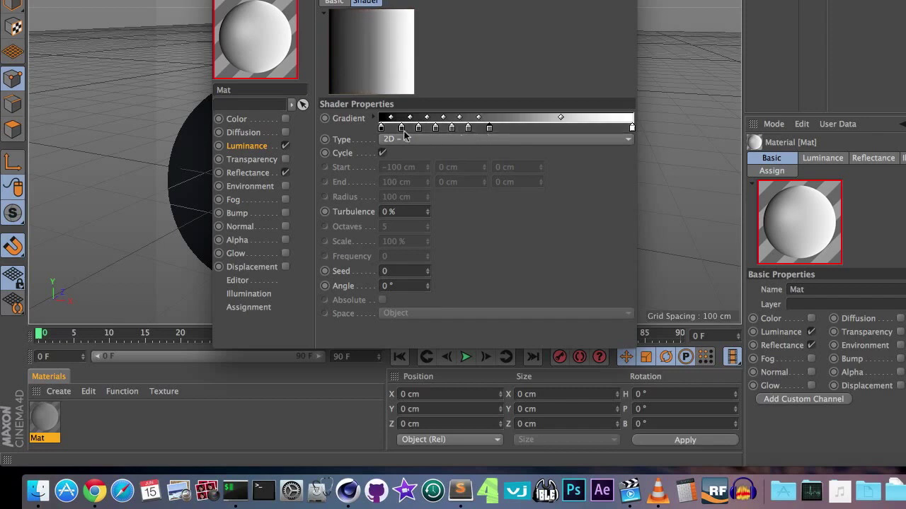
- Color the gradient's second knot light red (RGB 255, 116, 116) and the third pale yellow (RGB 240, 214, 130)
double_click(401, 130)
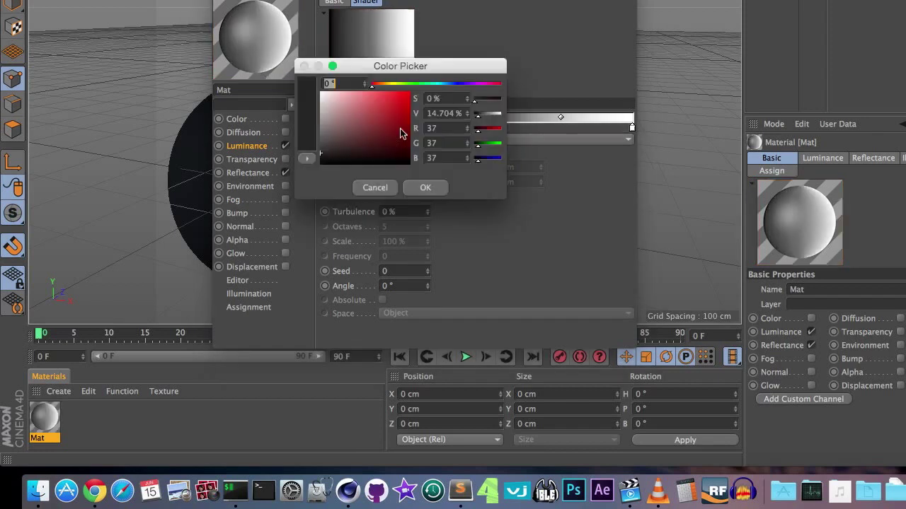
left_click_drag(363, 103, 369, 95)
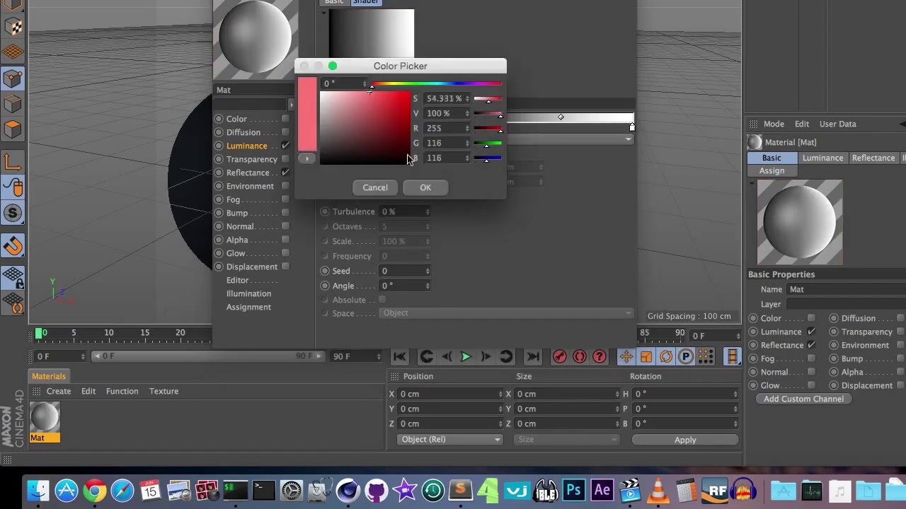
left_click(423, 188)
double_click(418, 128)
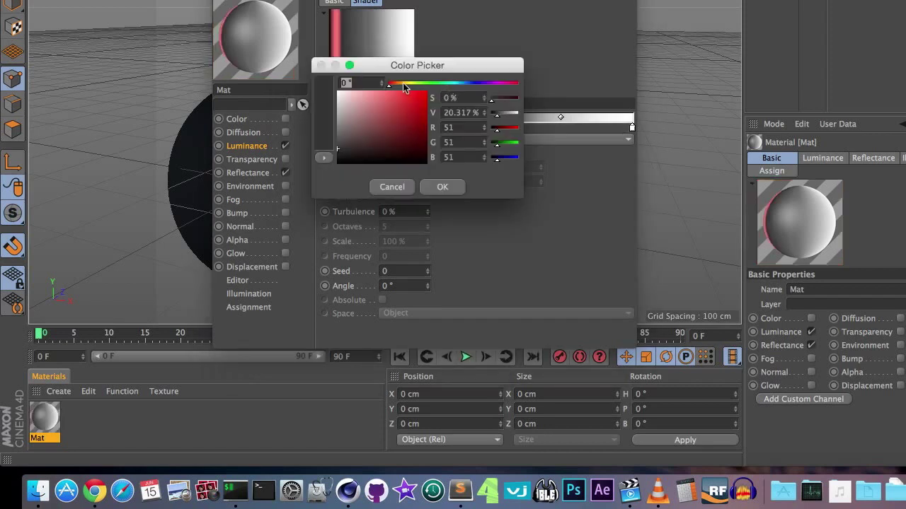
left_click_drag(405, 84, 383, 98)
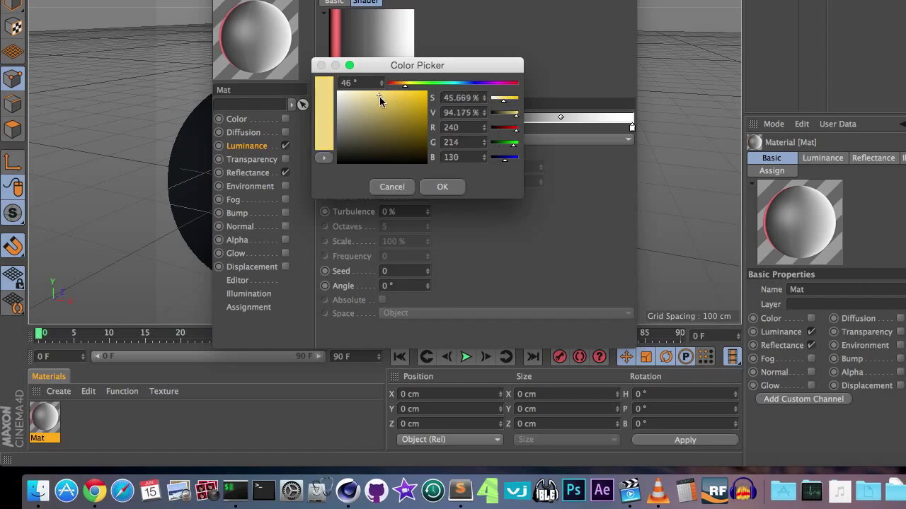
left_click(443, 187)
- Color the gradient's fourth knot light green and the fifth knot light cyan
double_click(437, 129)
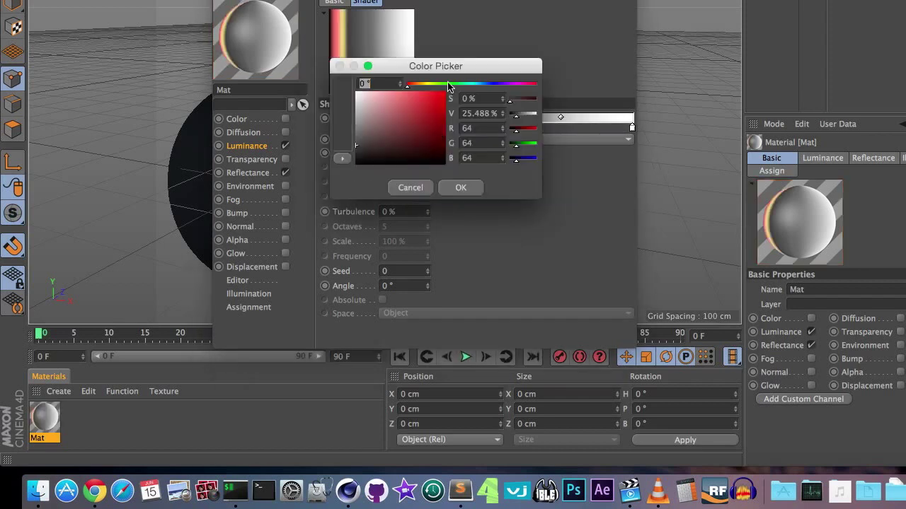
left_click(448, 86)
left_click_drag(411, 96, 407, 85)
left_click(457, 187)
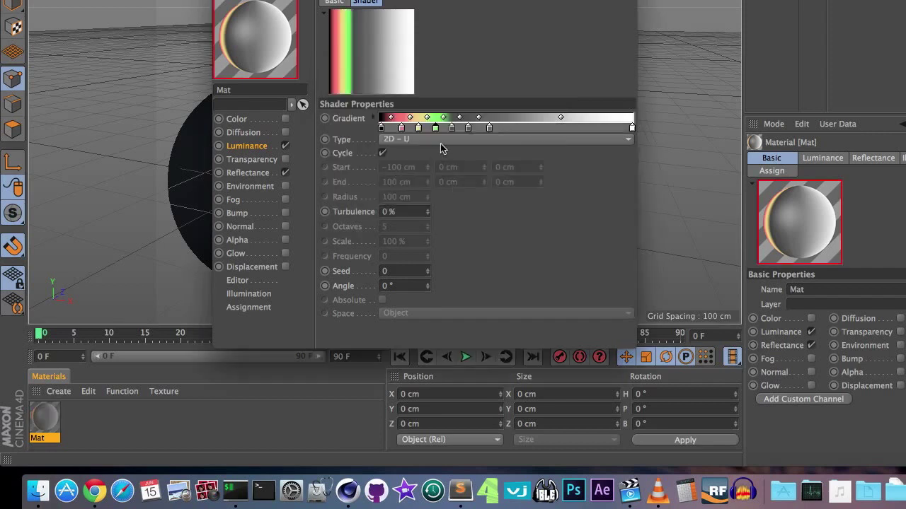
double_click(452, 129)
left_click_drag(422, 89, 424, 94)
left_click(476, 188)
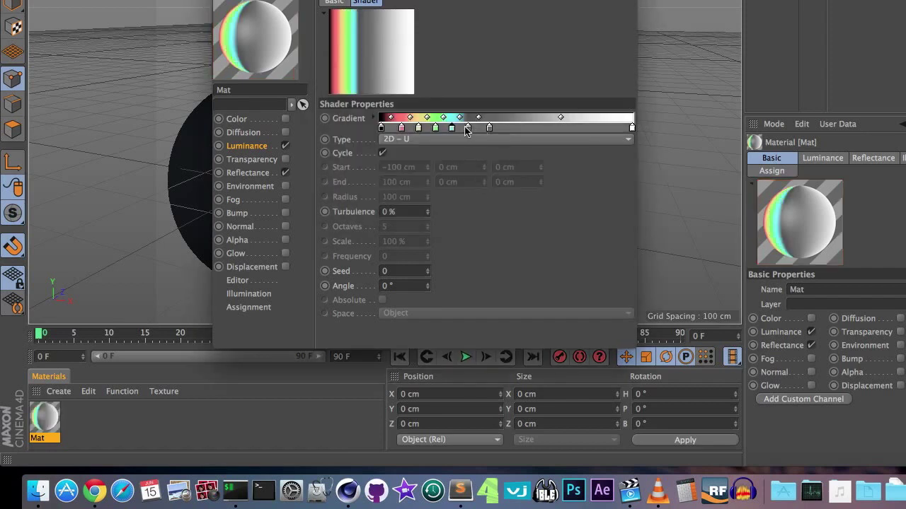
- Color the gradient's sixth knot light violet with a hue of 282°
double_click(468, 129)
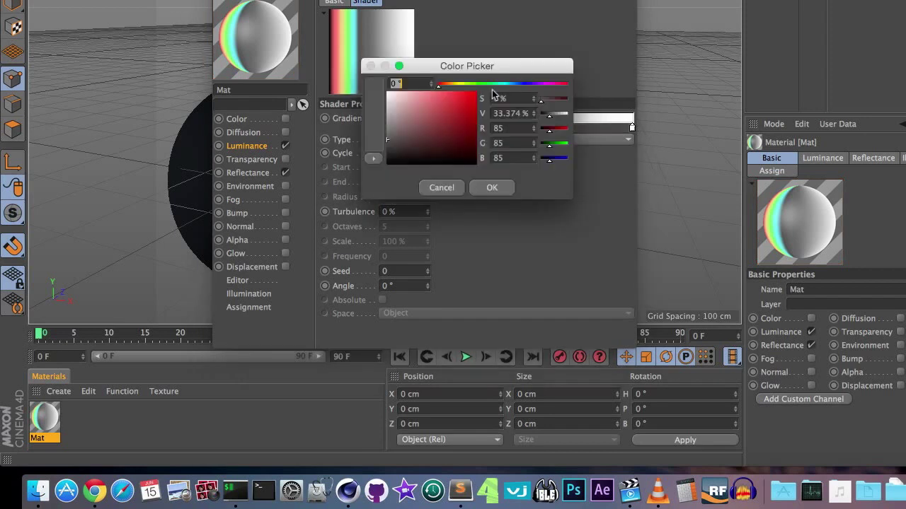
left_click_drag(511, 83, 540, 84)
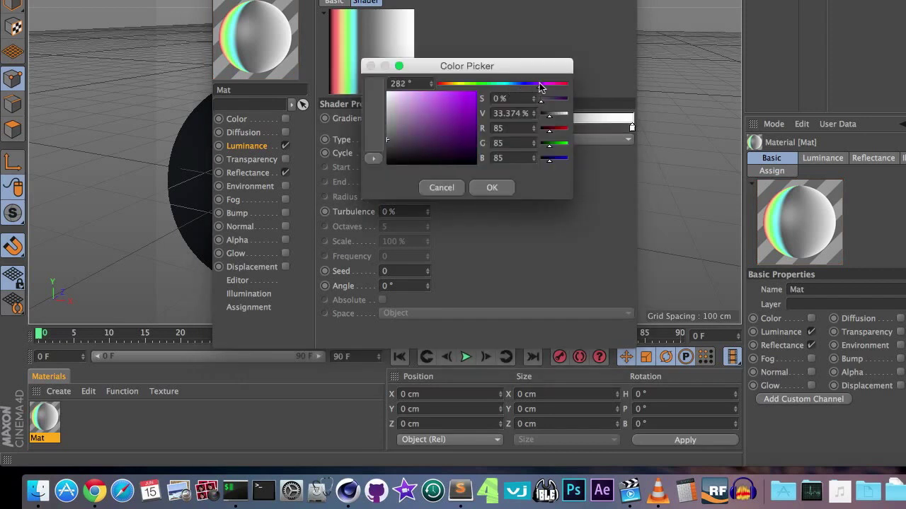
left_click(434, 93)
left_click_drag(434, 92, 432, 87)
left_click(491, 188)
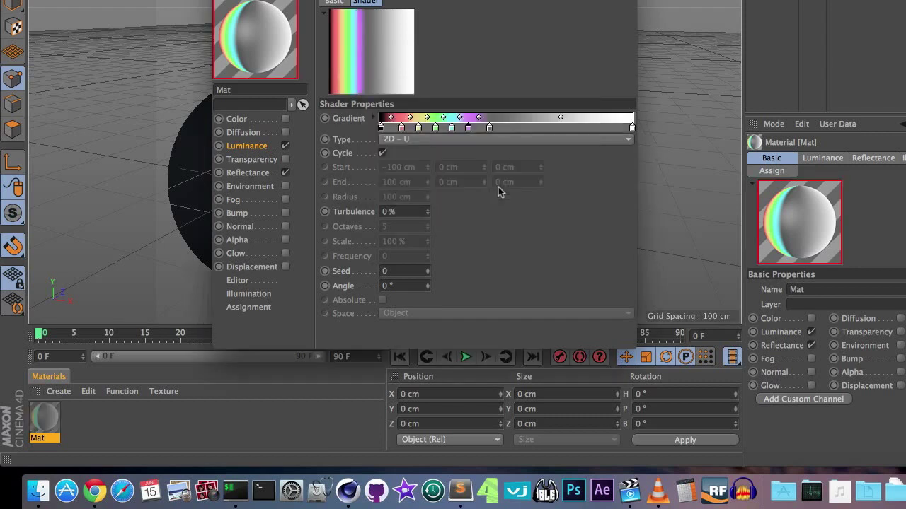
- Delete the gradient's grey seventh knot and white end knot, and distribute the remaining knots evenly
left_click(490, 129)
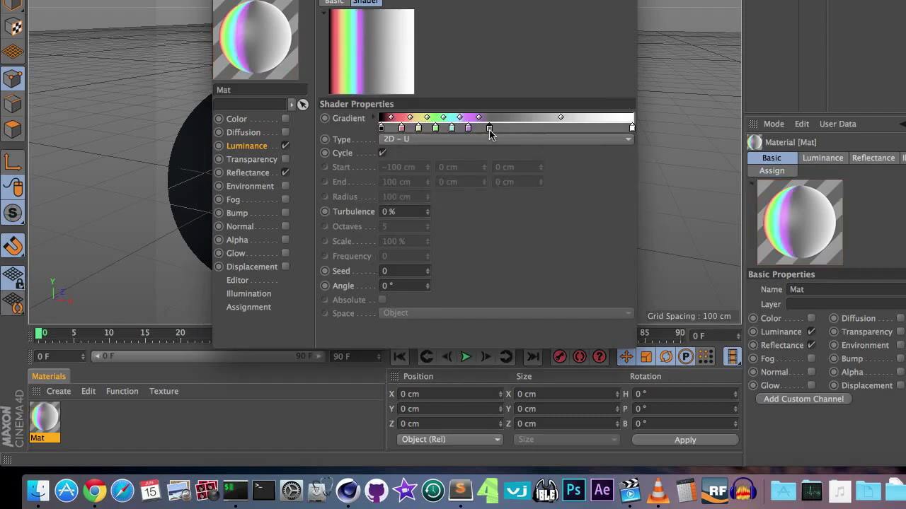
key("Delete")
left_click(632, 128)
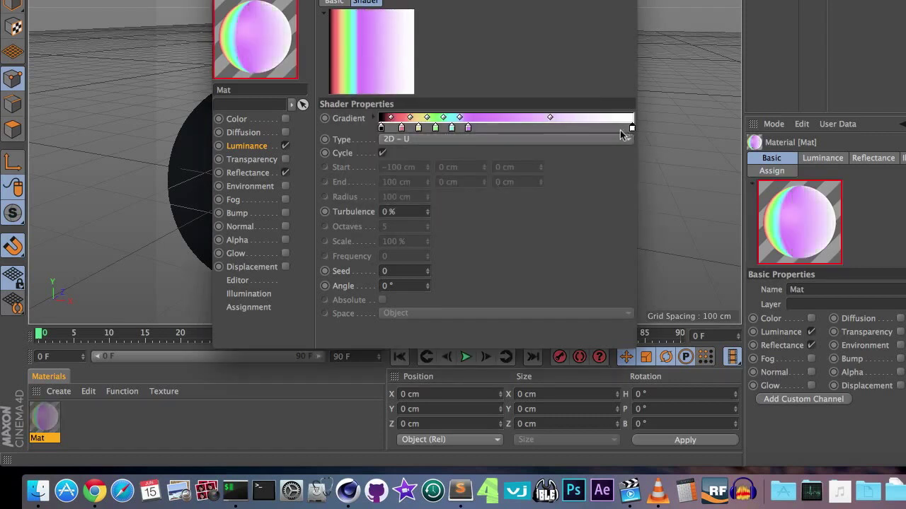
key("Delete")
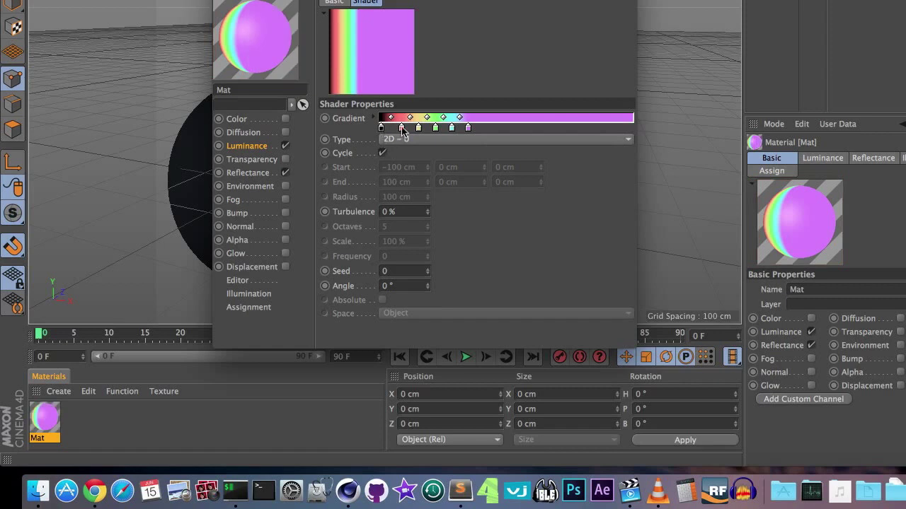
right_click(402, 130)
left_click(421, 154)
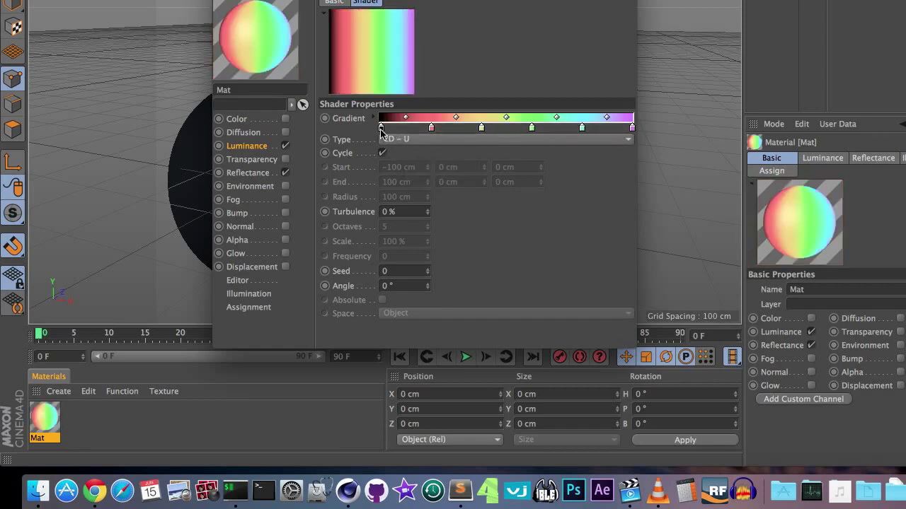
- Copy the black knot into each gap between the colored gradient knots and distribute all knots evenly
left_click_drag(381, 131, 557, 131, "ctrl")
key("super+z")
key("super+z")
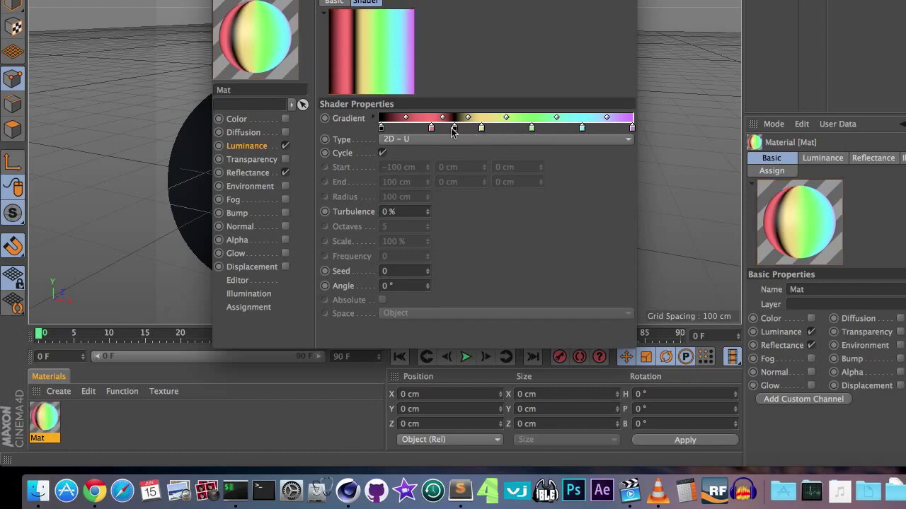
left_click_drag(454, 131, 605, 135, "ctrl")
key("super+z")
key("super+z")
right_click(422, 130)
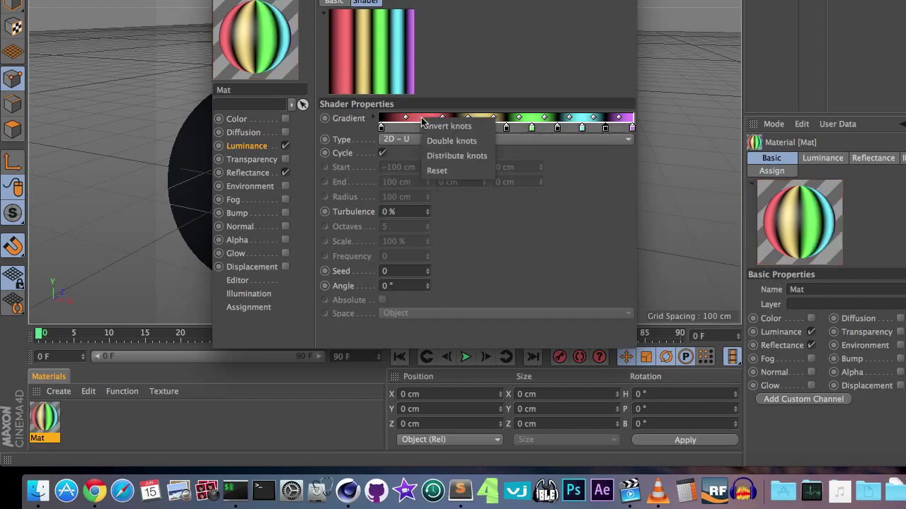
left_click(445, 156)
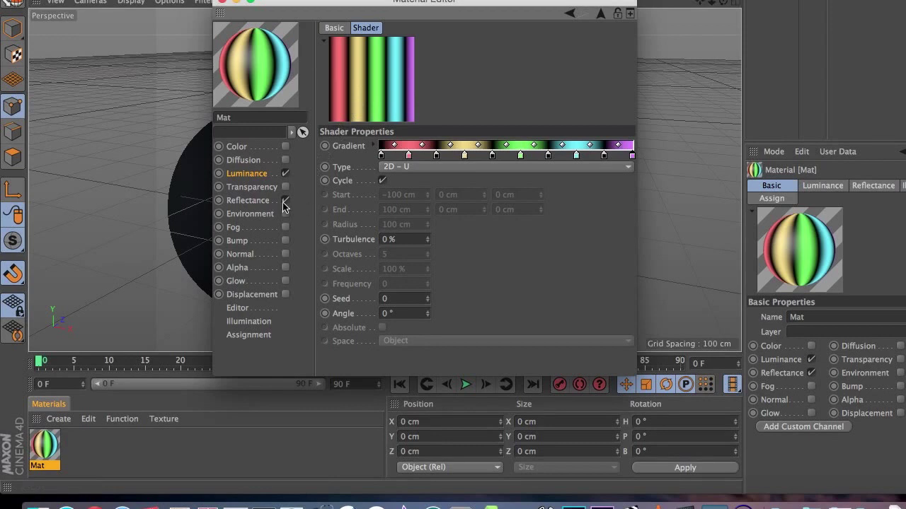
- Add further black knot copies on both sides of the colored knots to narrow the stripes, and distribute all knots evenly
left_click_drag(382, 159, 617, 156, "ctrl")
right_click(409, 152)
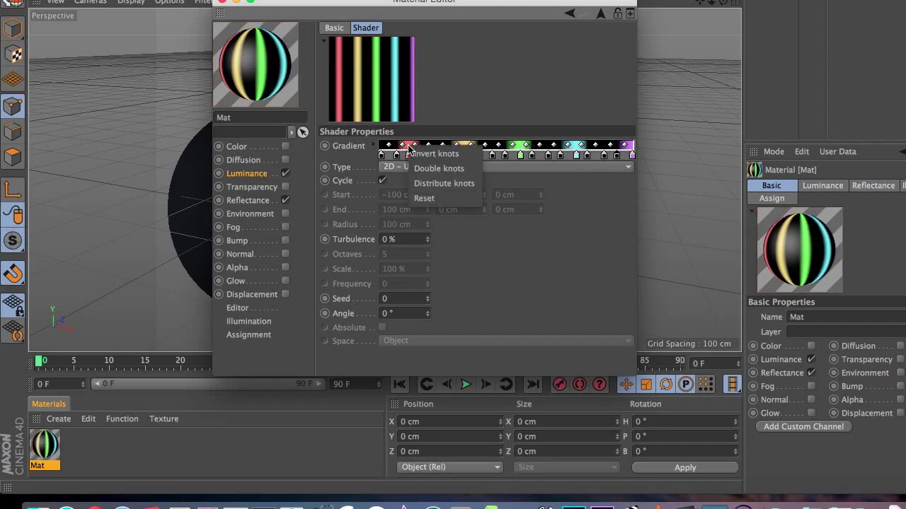
left_click(428, 179)
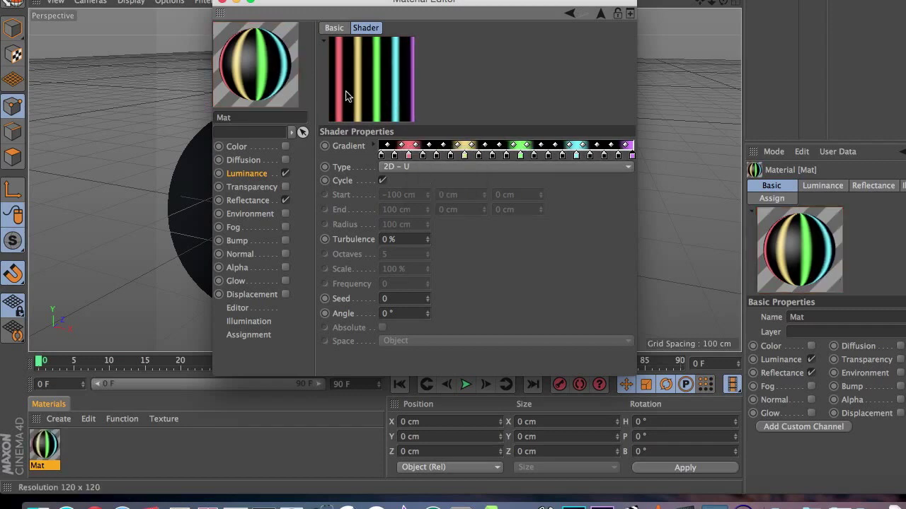
- Move the violet knot slightly inward and place a copied black knot at the end of the gradient
left_click(630, 156)
left_click_drag(620, 156, 632, 155, "ctrl")
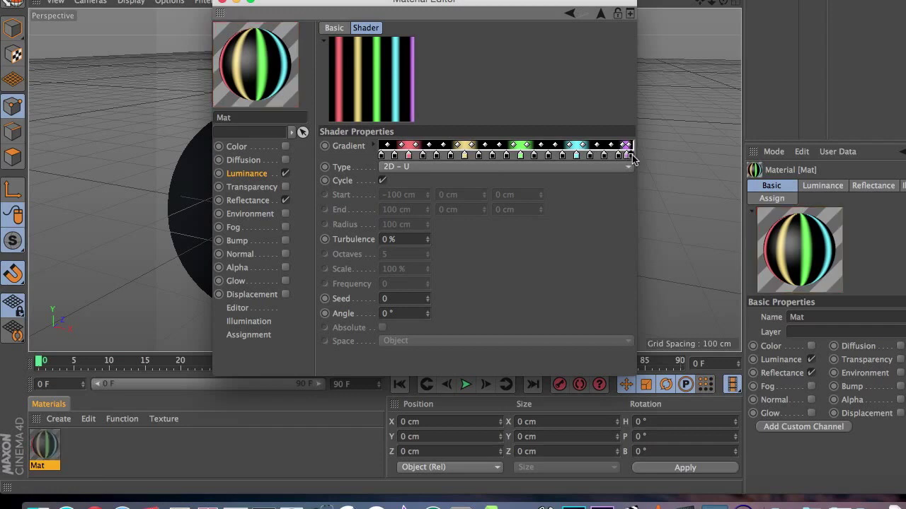
right_click(465, 107)
left_click(422, 135)
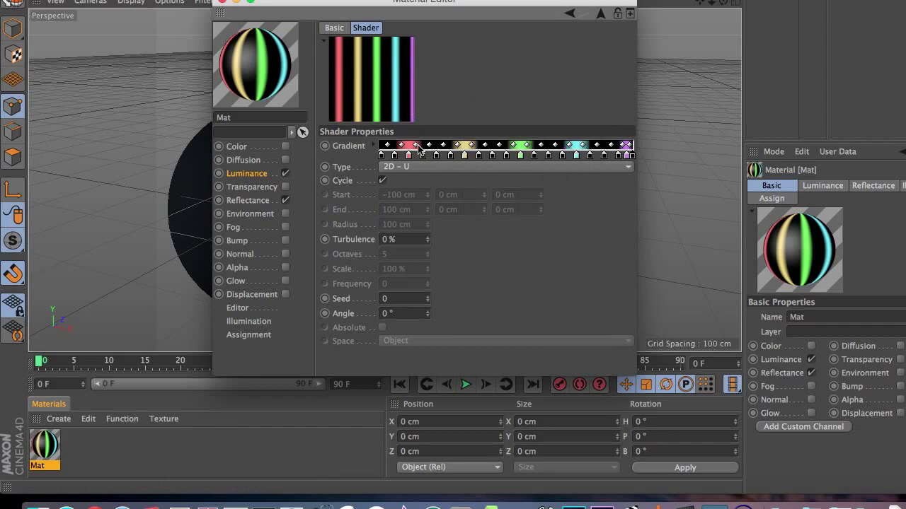
- Distribute the gradient's knots evenly, set the gradient type to 2D - V, and close the material editor
right_click(418, 146)
left_click(437, 183)
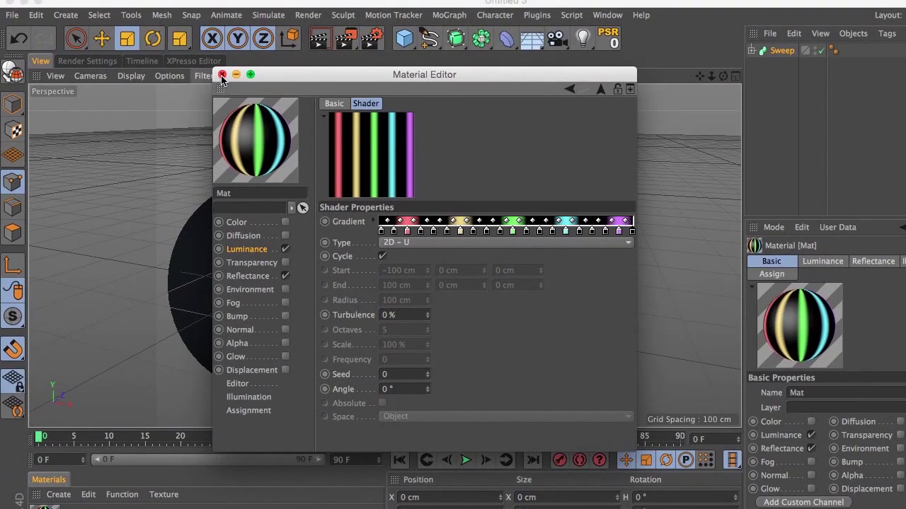
left_click(394, 244)
left_click(409, 269)
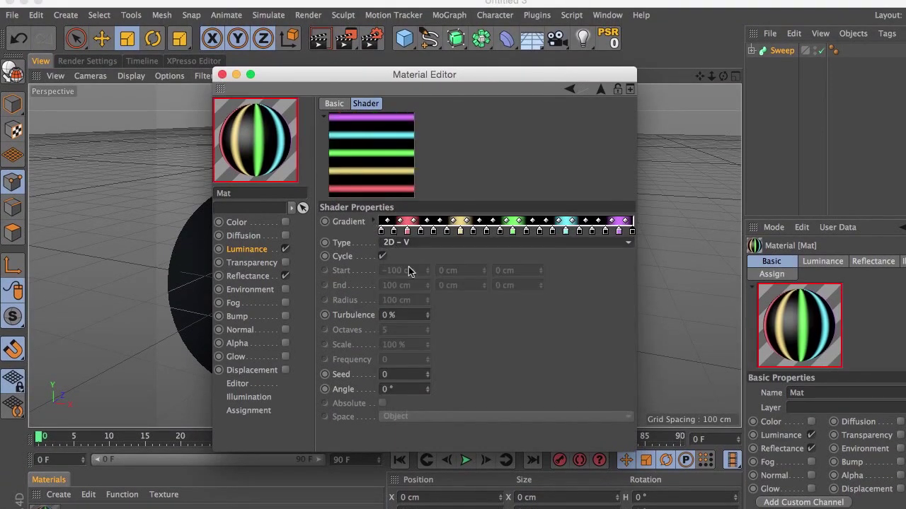
left_click(222, 75)
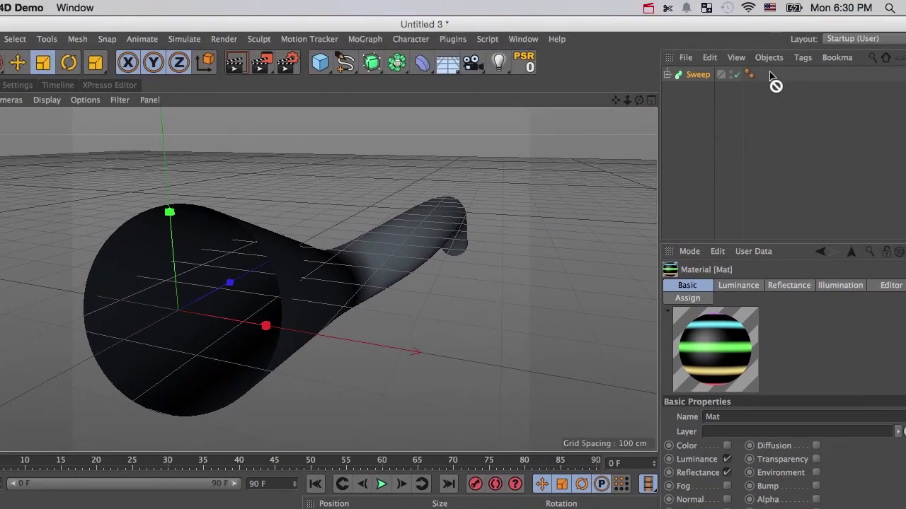
- Apply the striped material to the Sweep object and set its texture tag's Tiles V to 5.15
left_click_drag(760, 75, 701, 80)
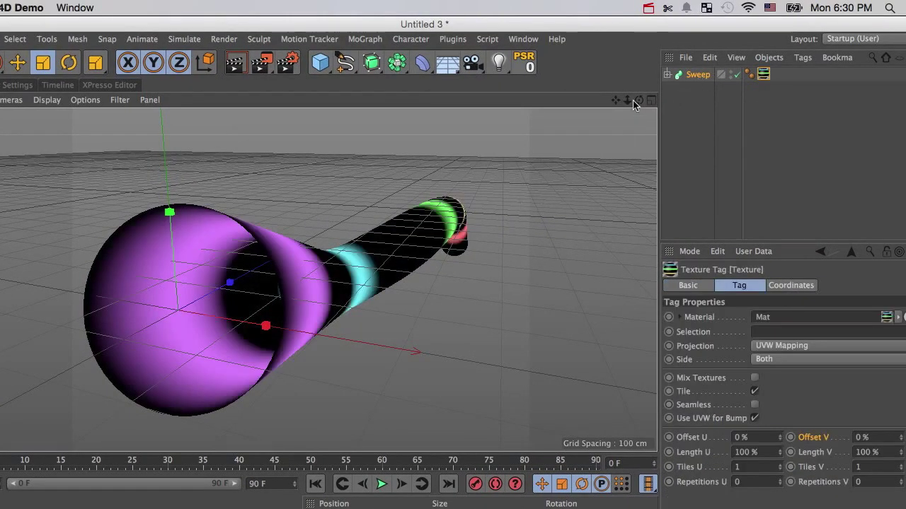
left_click_drag(639, 100, 610, 113)
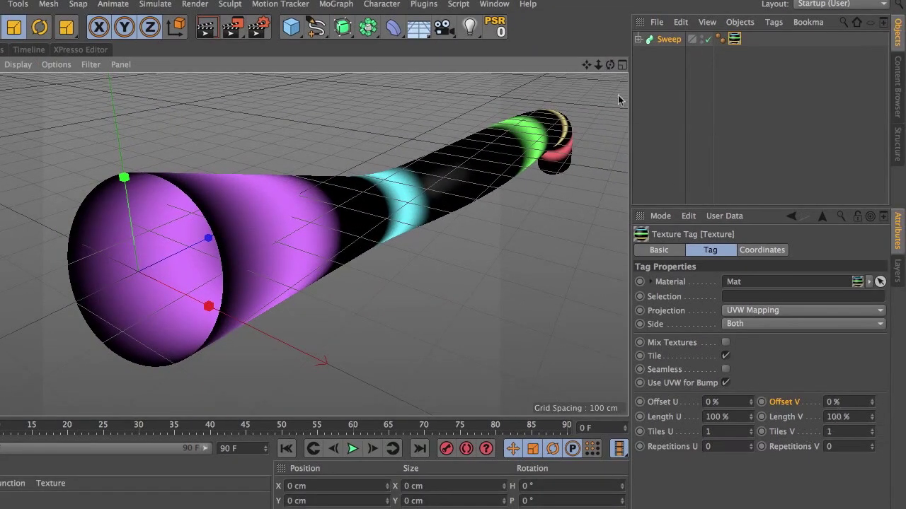
left_click_drag(586, 64, 272, 245)
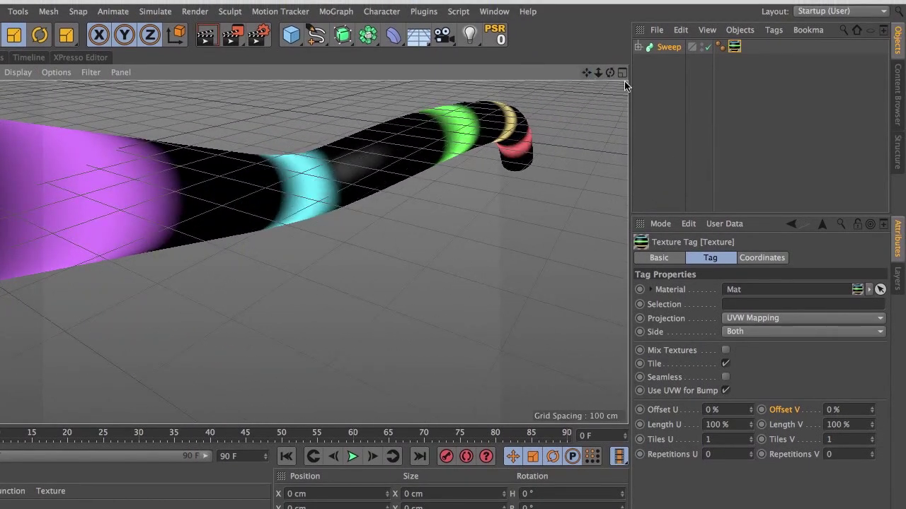
left_click_drag(610, 73, 271, 252)
left_click_drag(600, 74, 596, 113)
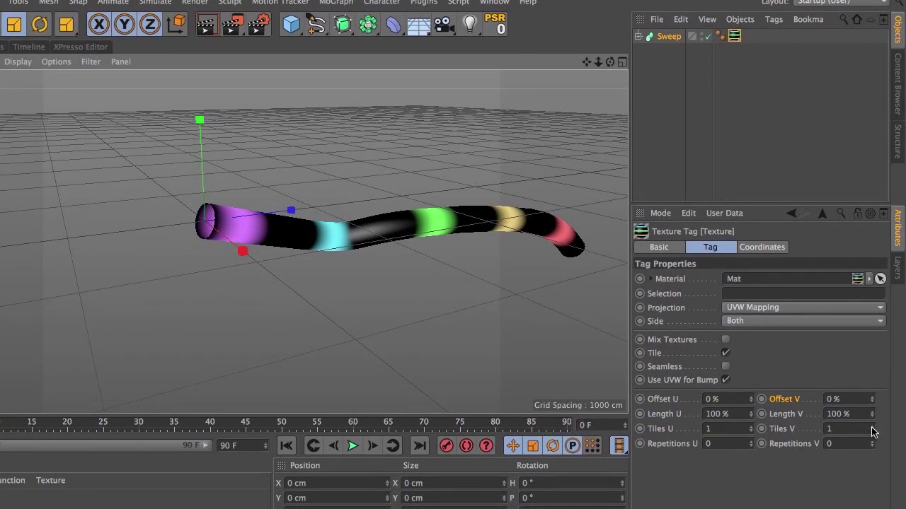
left_click_drag(872, 431, 905, 429)
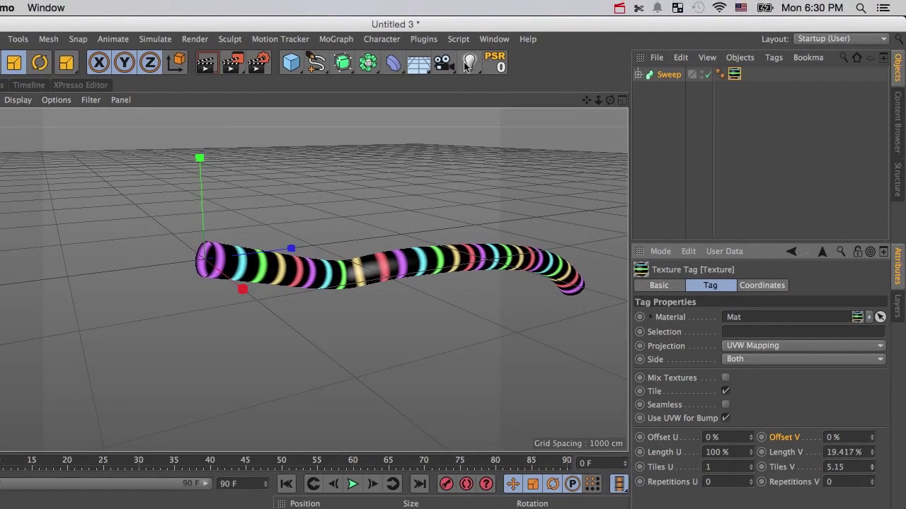
- Add a camera to the scene and give it an Align to Spline tag
left_click(443, 53)
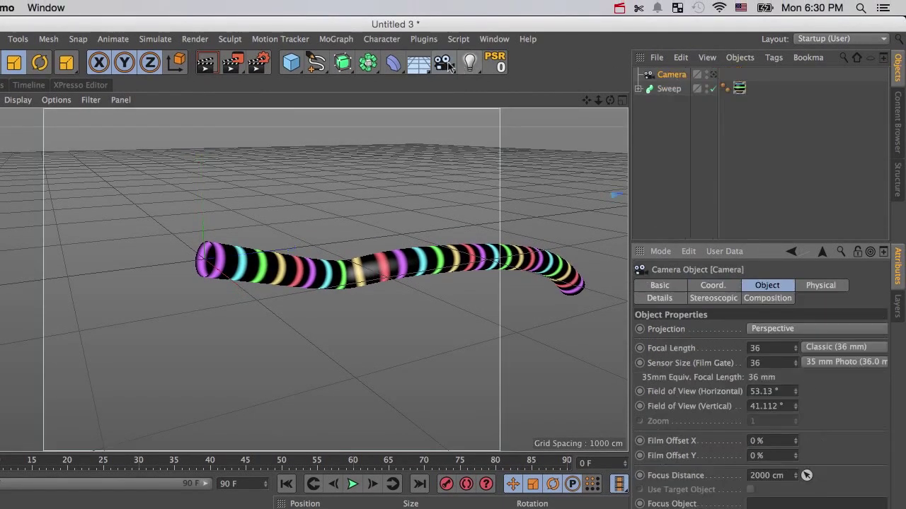
right_click(666, 75)
mouse_move(690, 74)
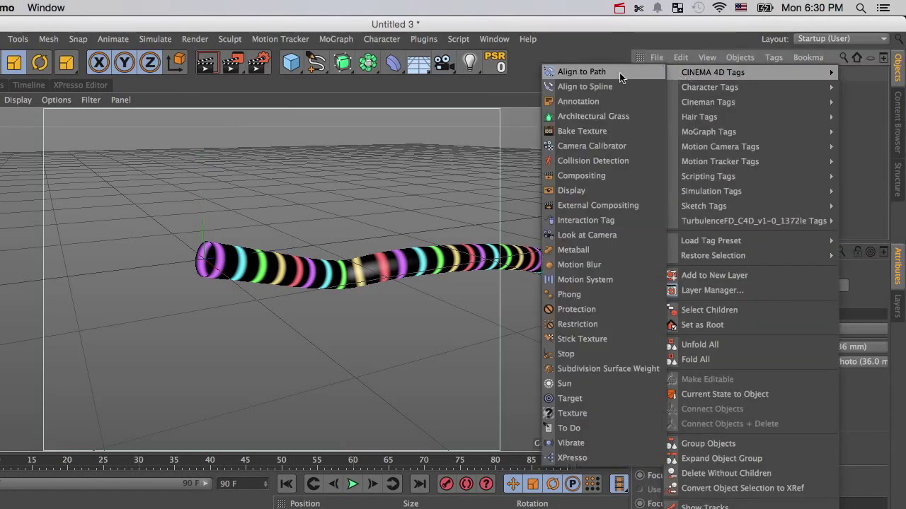
left_click(601, 86)
- Assign the Sweep's Spline as the Align to Spline tag's spline path and enable Tangential
left_click(639, 89)
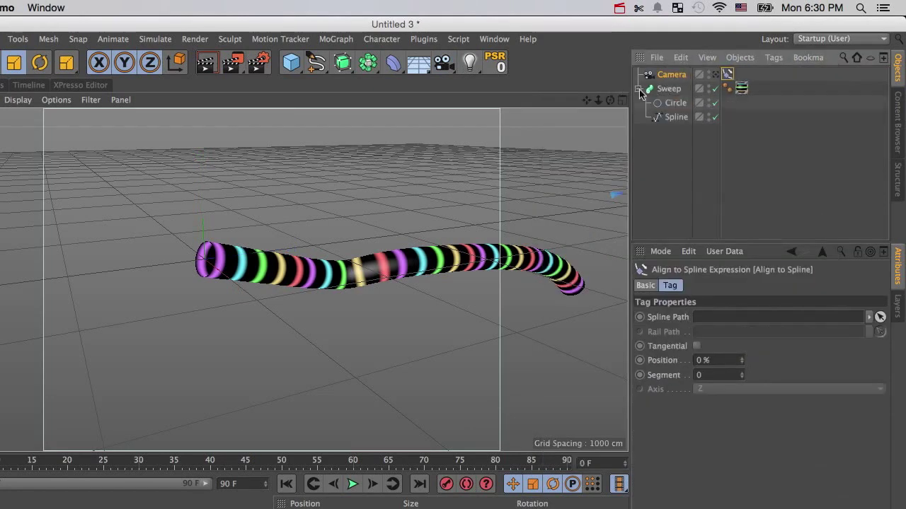
left_click_drag(675, 119, 725, 317)
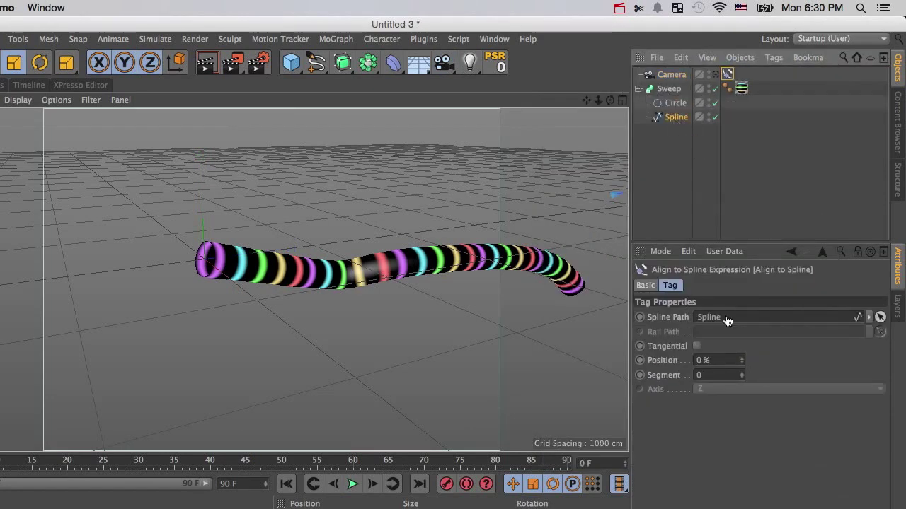
left_click(705, 346)
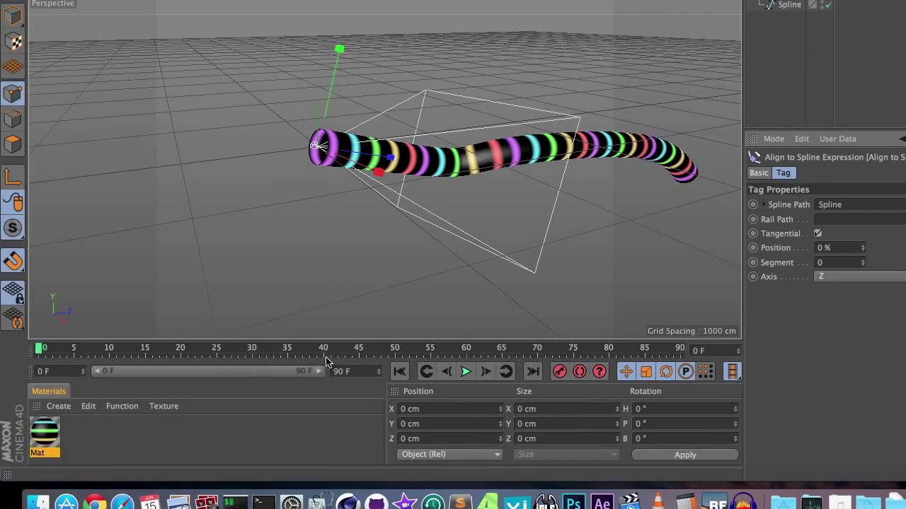
- Set the animation's end to frame 300 and extend the preview range to cover frames 0 to 300
double_click(342, 372)
key("Return")
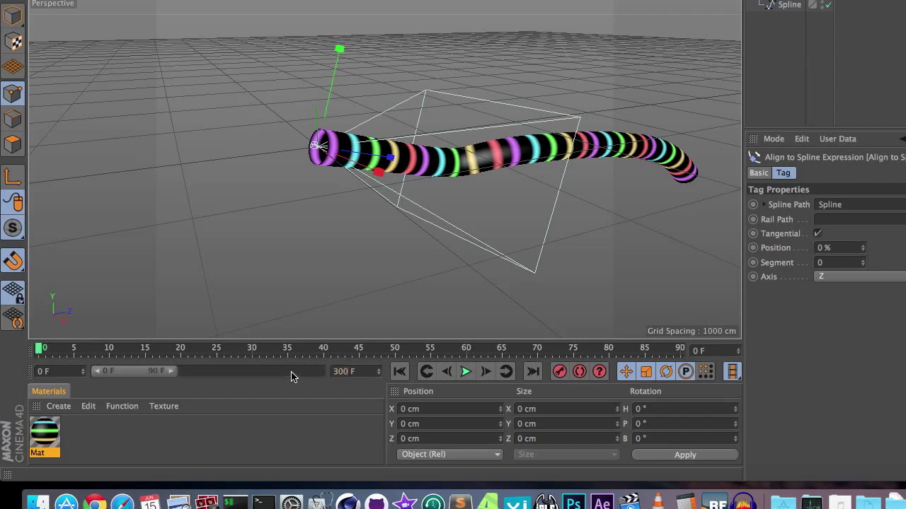
left_click_drag(165, 372, 332, 376)
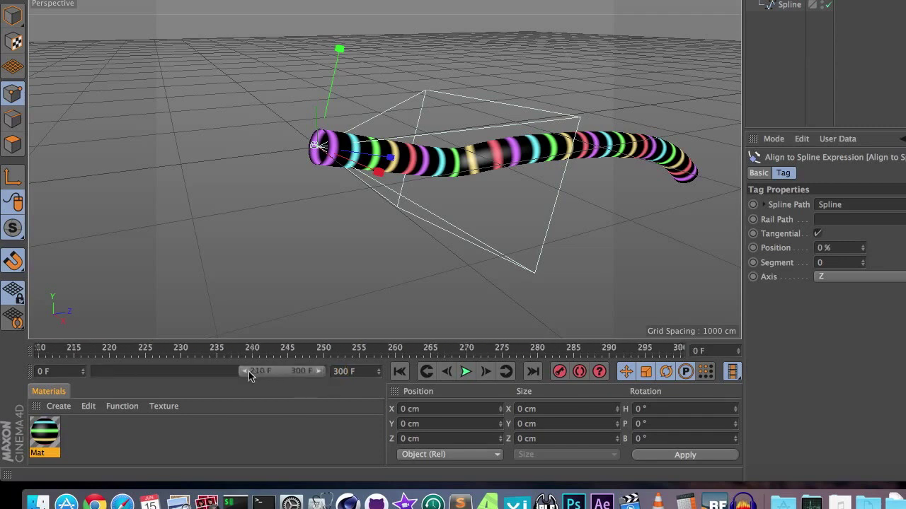
left_click_drag(248, 372, 42, 374)
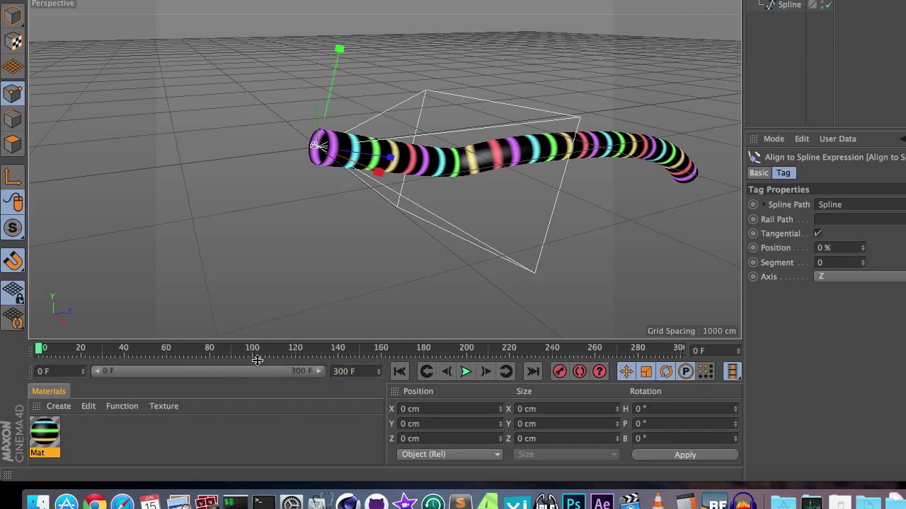
- Keyframe the Align to Spline tag's Position at 0% on frame 0 and 100% on frame 300, and return to the start
left_click(747, 248, "ctrl")
key("shift+g")
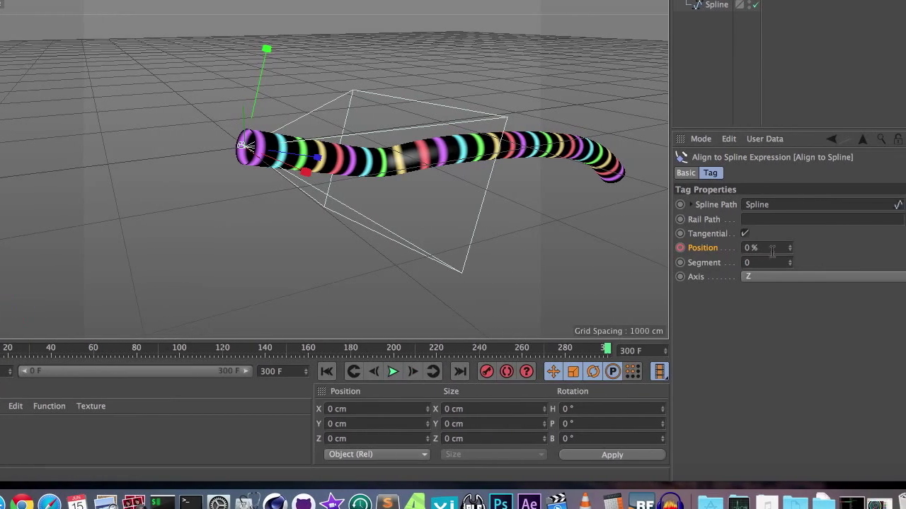
double_click(772, 248)
type("100")
key("Return")
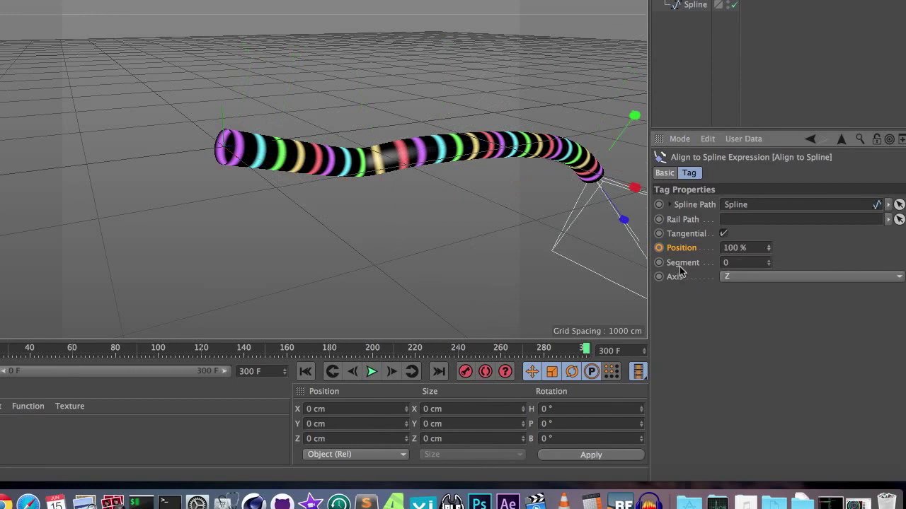
left_click(305, 371)
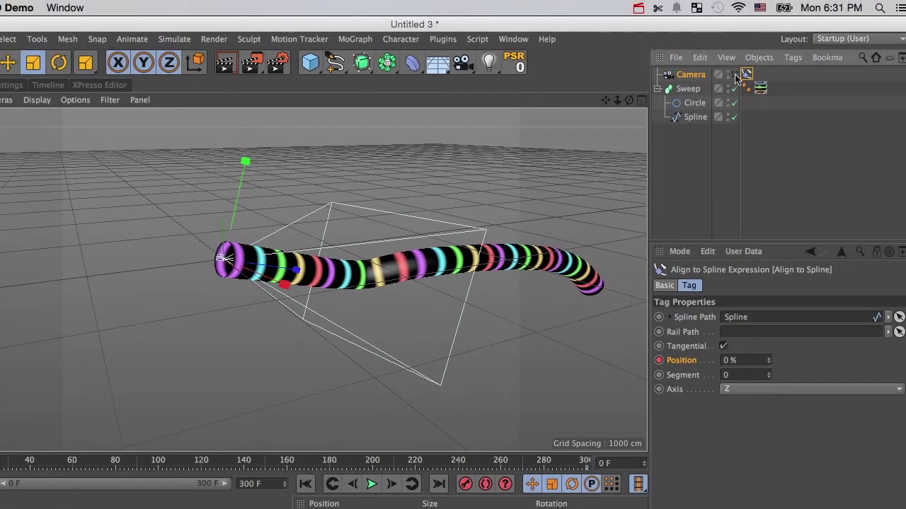
- Look through the new camera, preview its flight through the tunnel, and rewind to frame 0
left_click(746, 51)
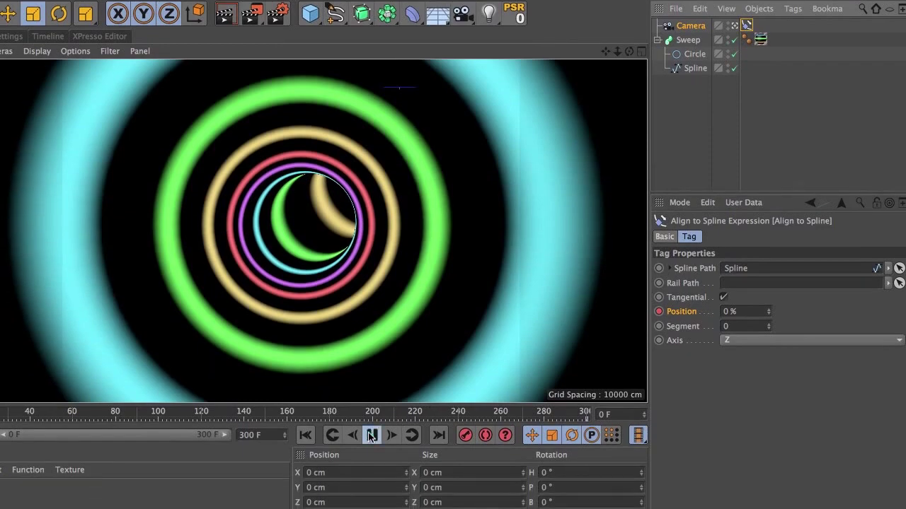
left_click(370, 450)
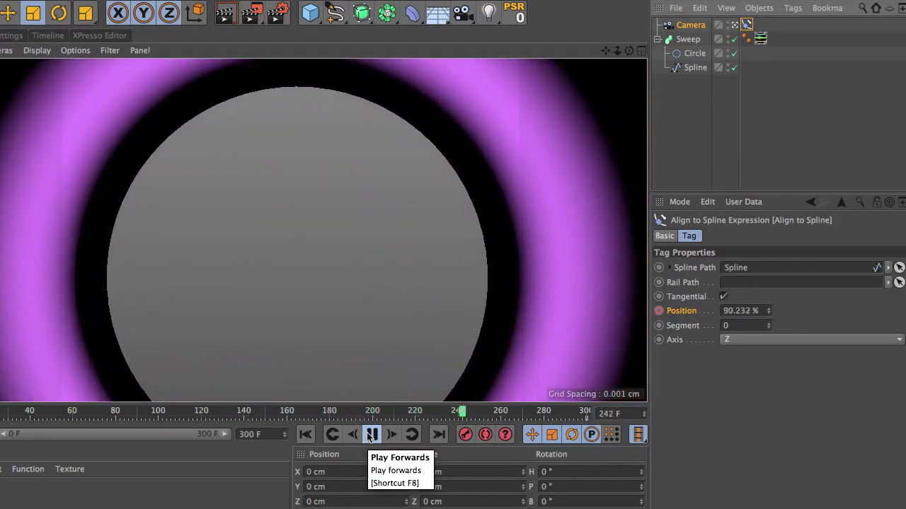
left_click(371, 435)
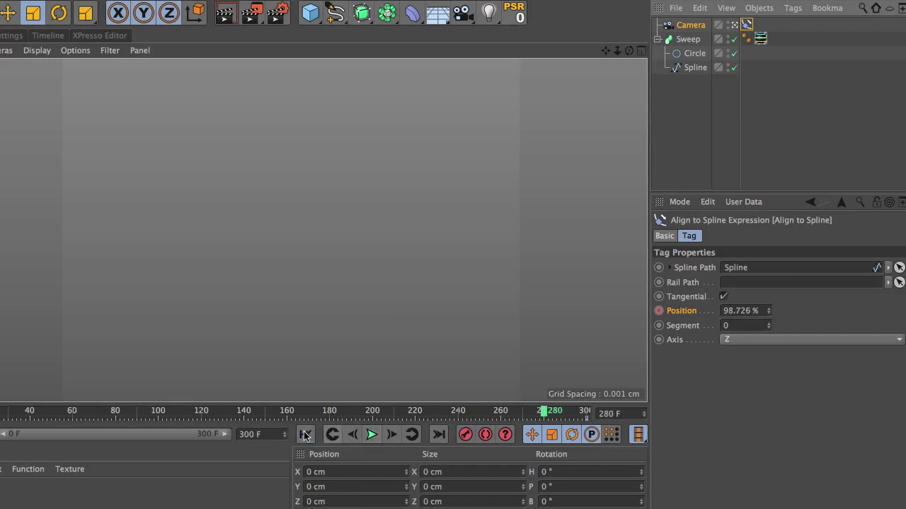
left_click(305, 435)
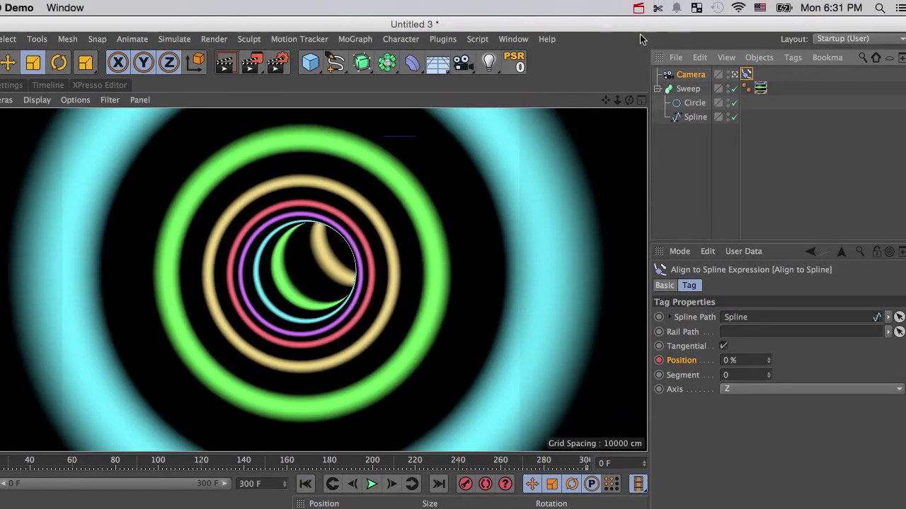